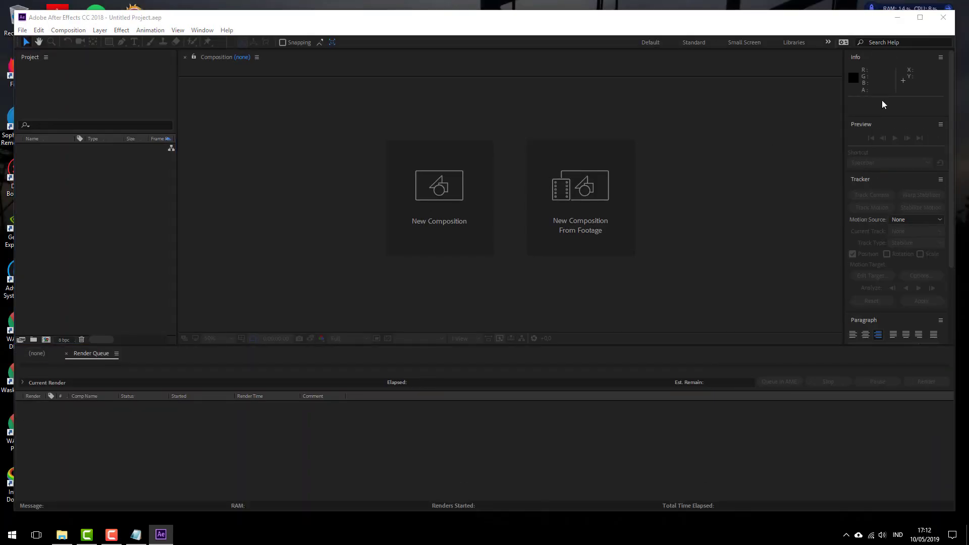
Start a new project in a maximized window and begin a new composition.
left_click(920, 17)
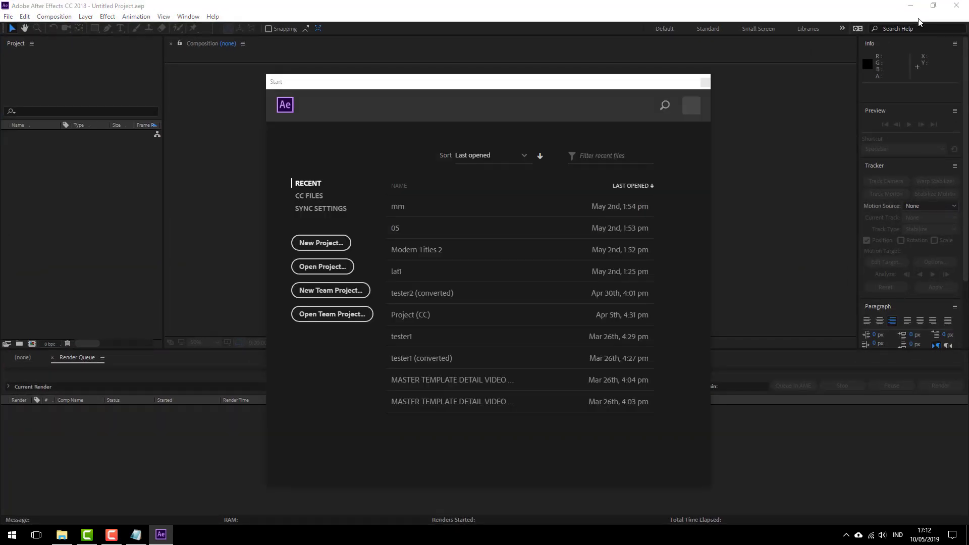
left_click(319, 245)
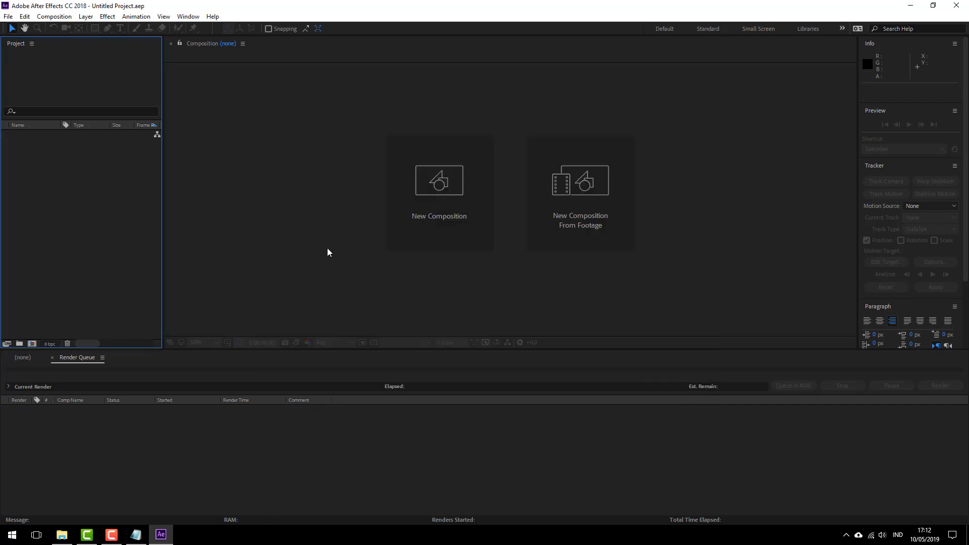
right_click(48, 234)
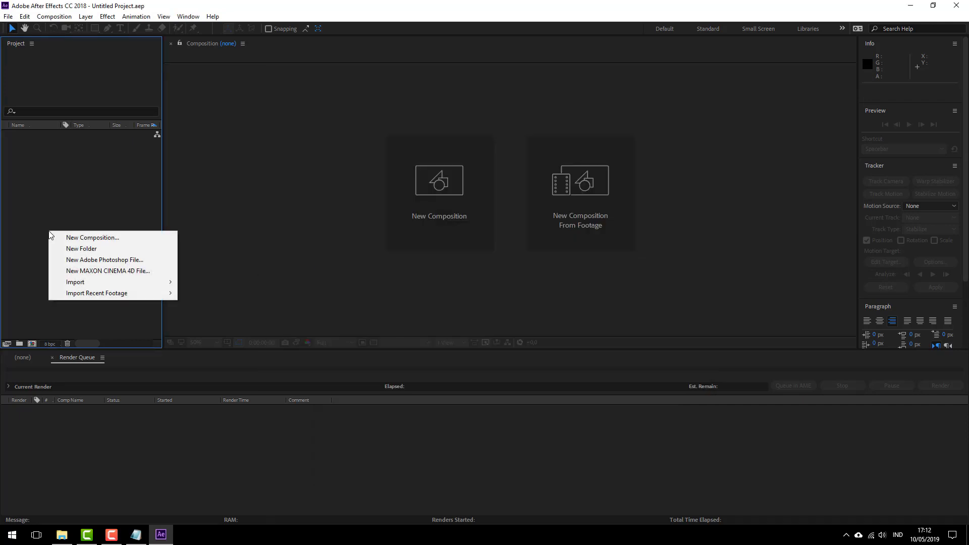
left_click(69, 241)
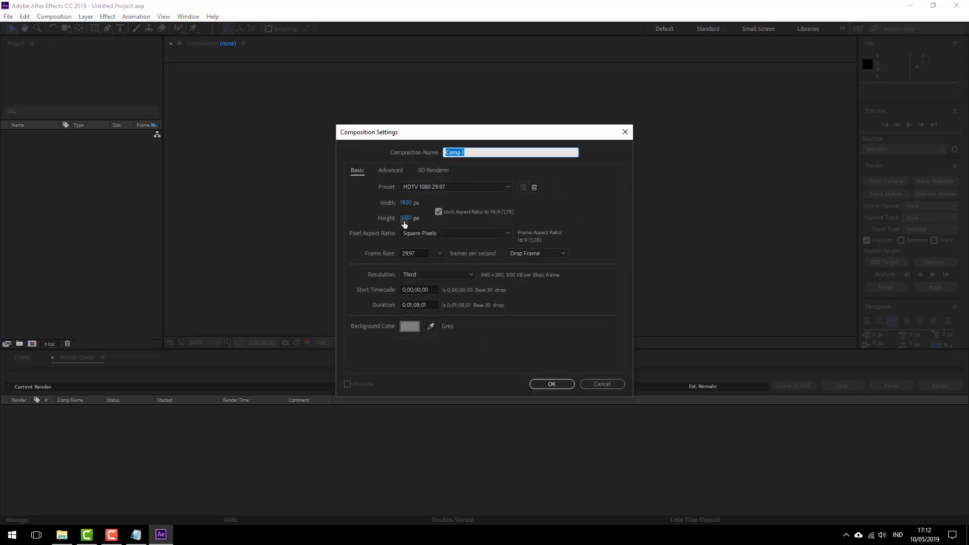
Create the 1920 x 1080, 29.97 fps composition with its duration set to 0;05;59;28.
left_click(415, 253)
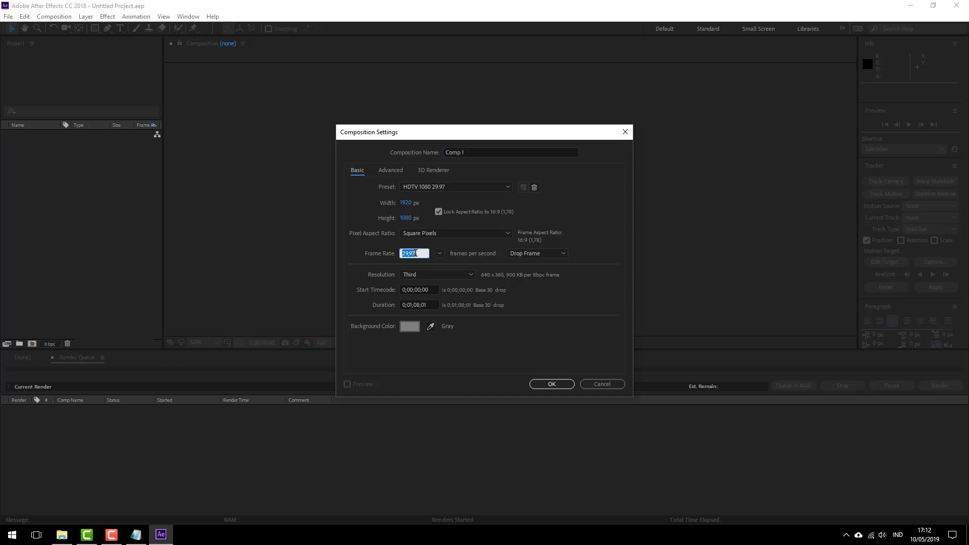
left_click(567, 307)
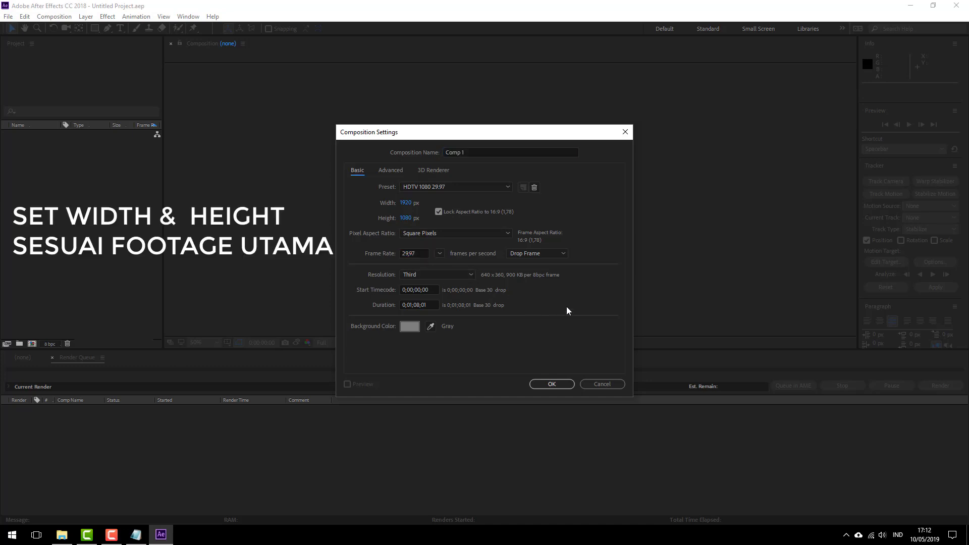
left_click(413, 305)
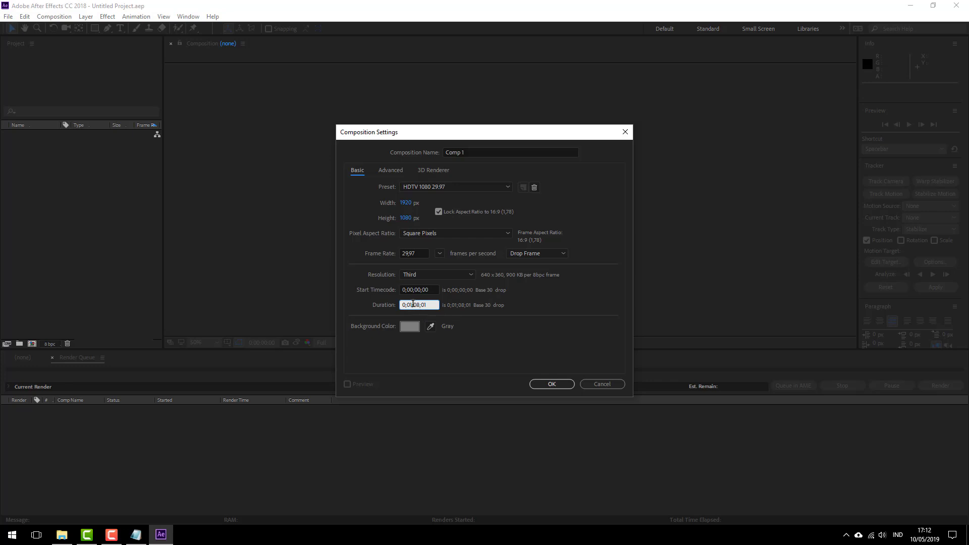
double_click(414, 305)
left_click(413, 305)
key("BackSpace")
key("BackSpace")
left_click(548, 386)
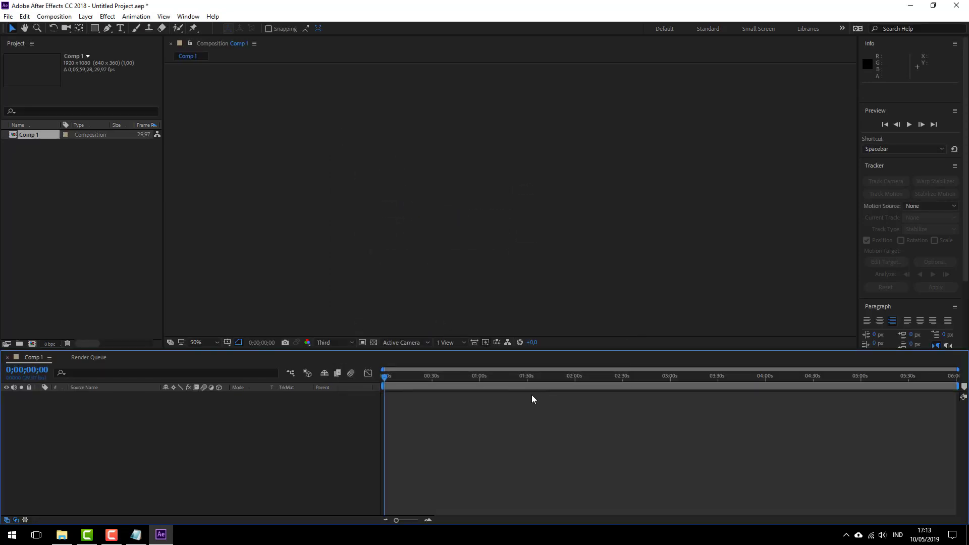
Rename the new composition to MAP and re-enable refreshing of the composition view.
right_click(24, 136)
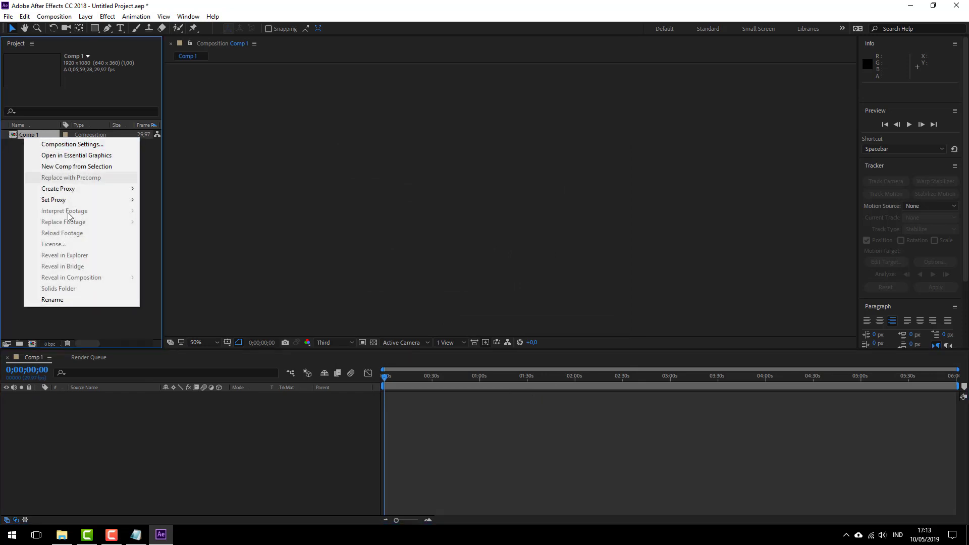
left_click(52, 300)
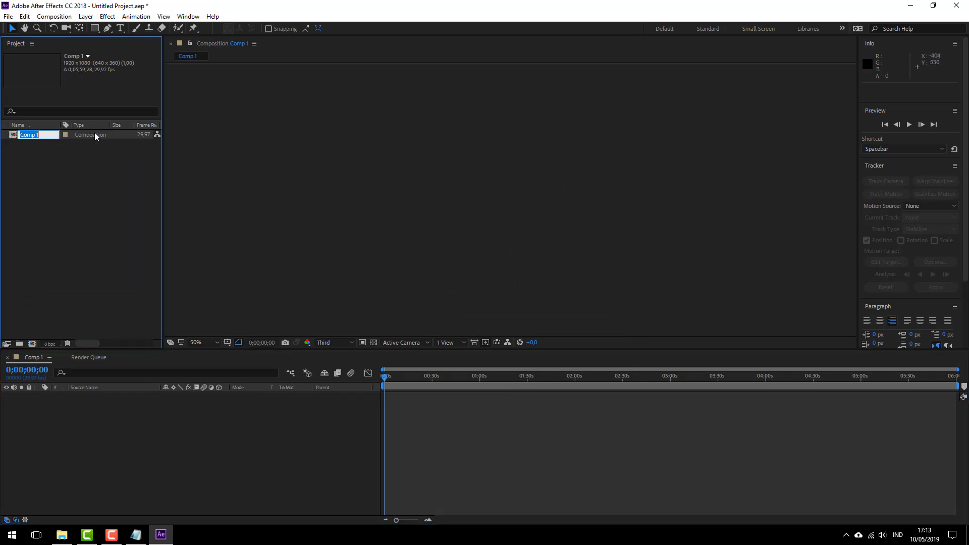
type("MAP")
key("Return")
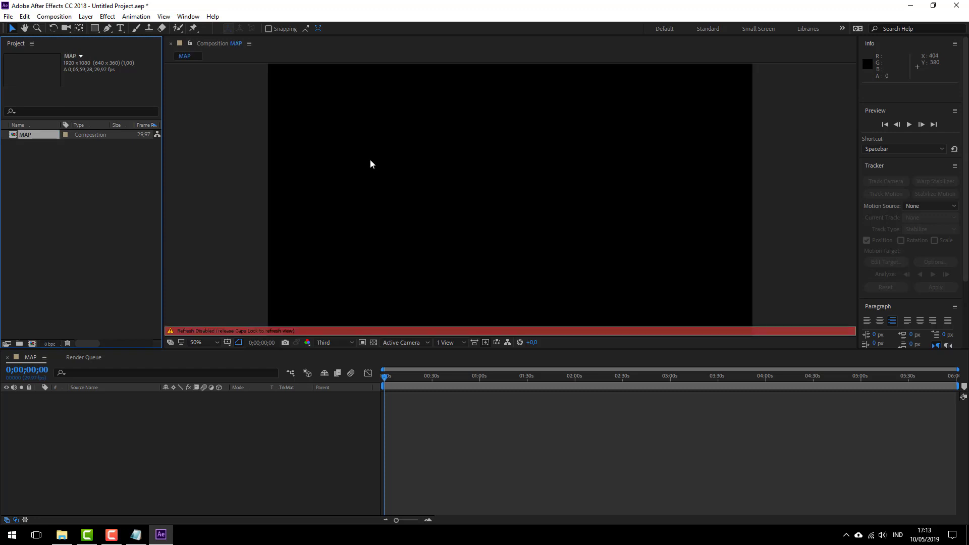
key("Caps_Lock")
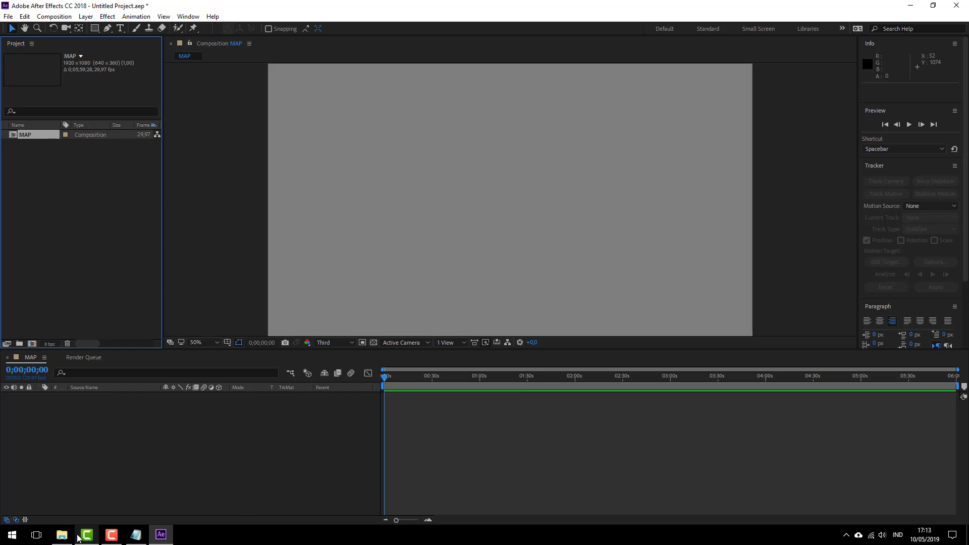
Switch to the peta folder in File Explorer, preview paket 1.jpg, and import it into the After Effects project.
mouse_move(62, 538)
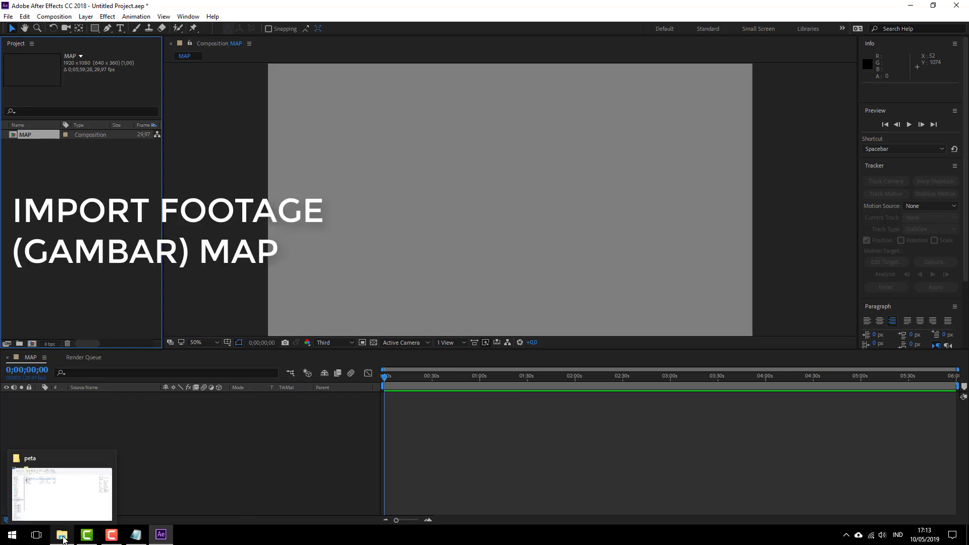
left_click(62, 538)
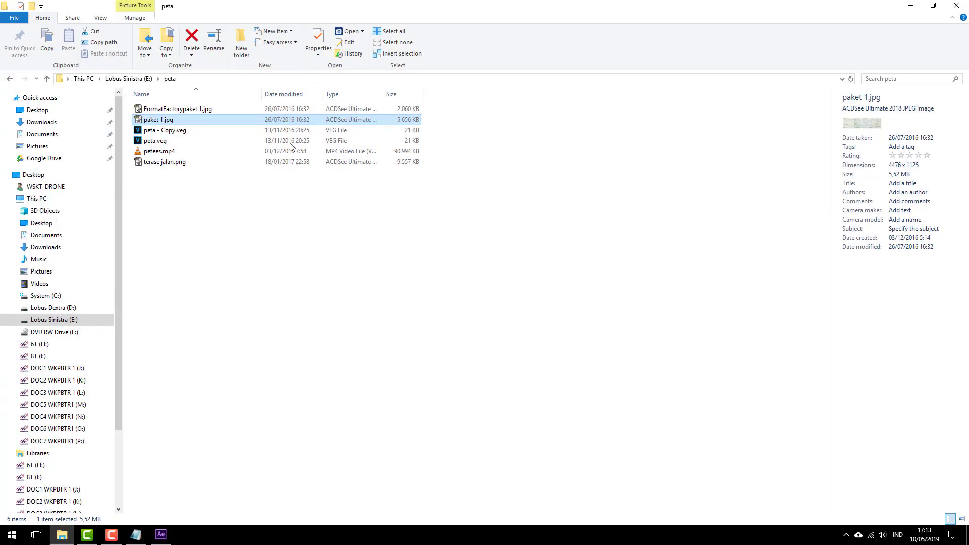
double_click(224, 121)
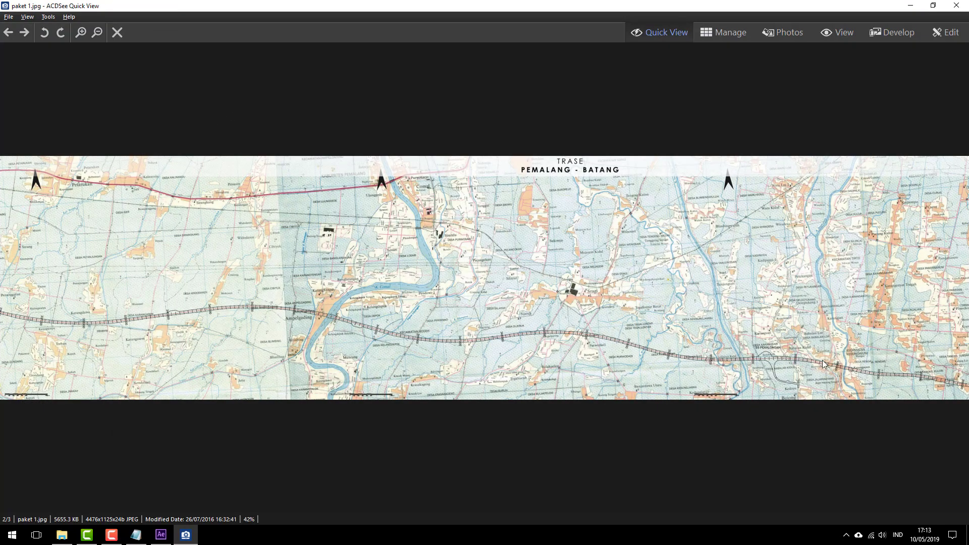
left_click(956, 5)
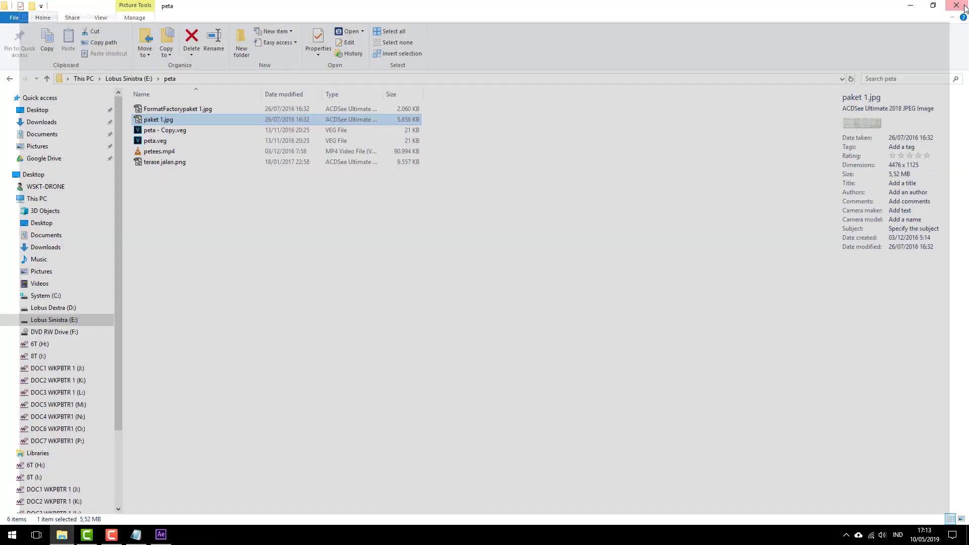
left_click_drag(216, 126, 51, 198)
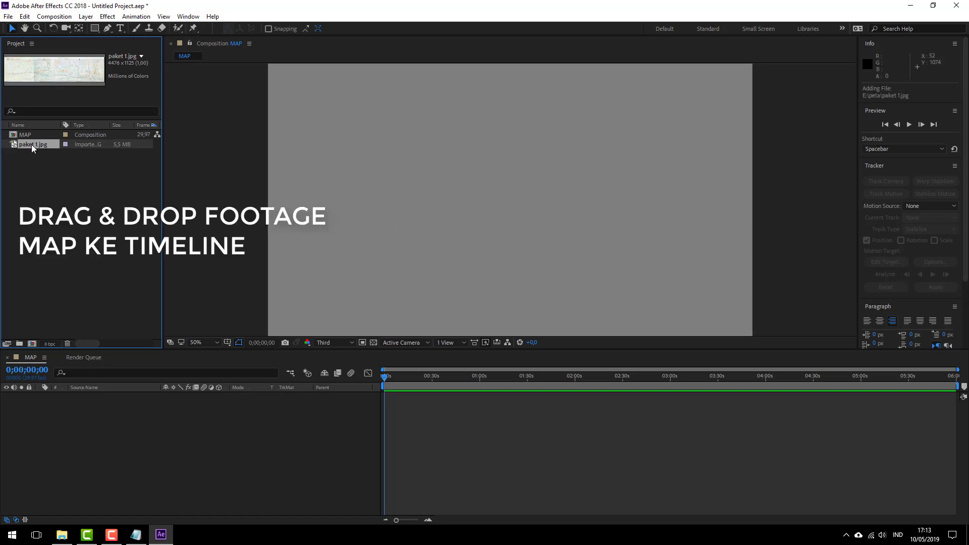
Add paket 1.jpg to the MAP timeline and scale the layer down to 10%.
left_click_drag(31, 144, 25, 429)
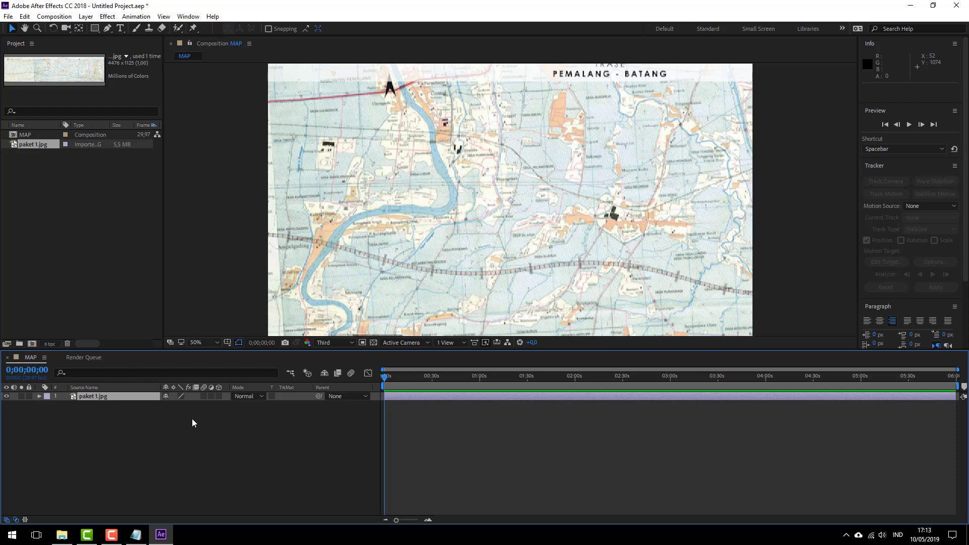
key("s")
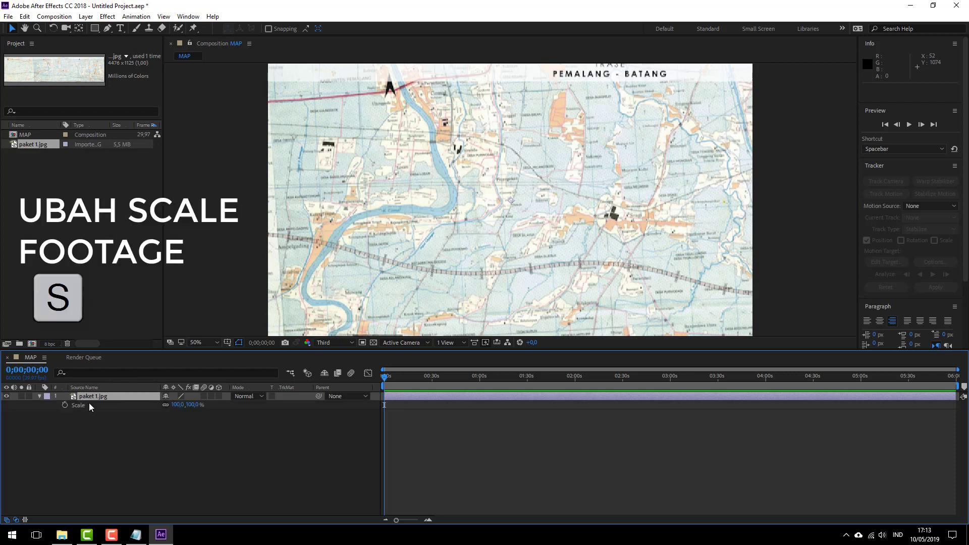
left_click(193, 405)
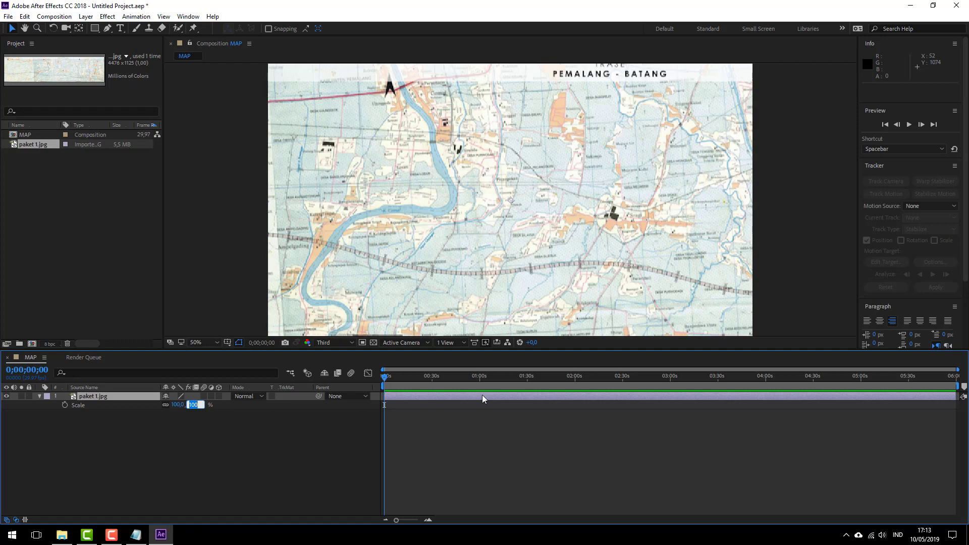
key("shift+Down")
key("shift+Down")
key("shift+Down")
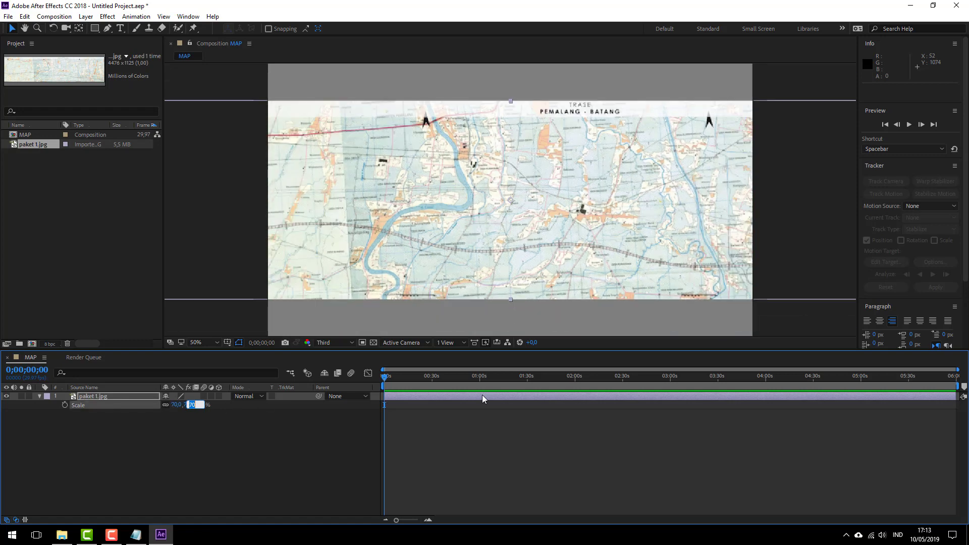
key("shift+Down")
key("shift+Down")
key("shift+Down")
key("shift+Down")
key("shift+Down")
key("shift+Down")
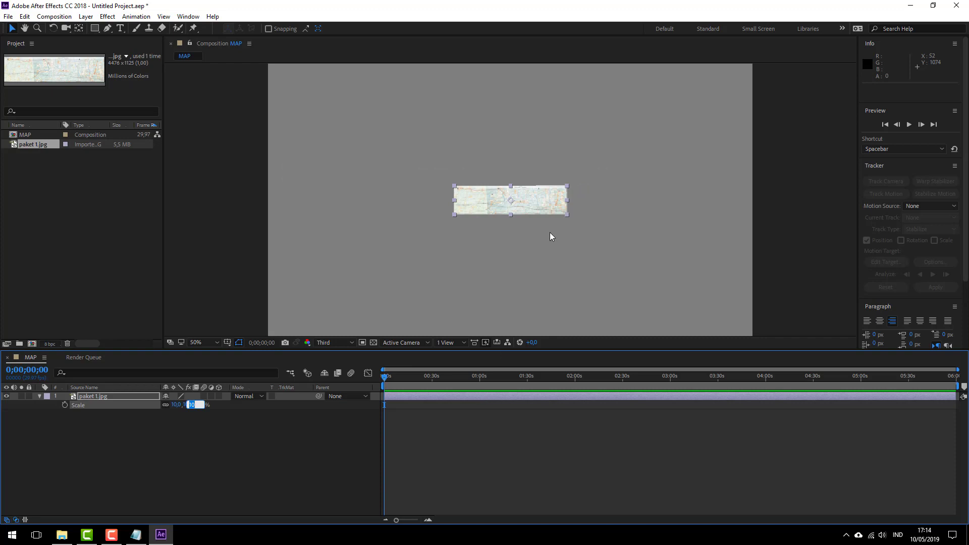
Move the map image into the composition's upper-right corner and place its anchor point on the image's top-right corner.
left_click_drag(538, 198, 723, 77)
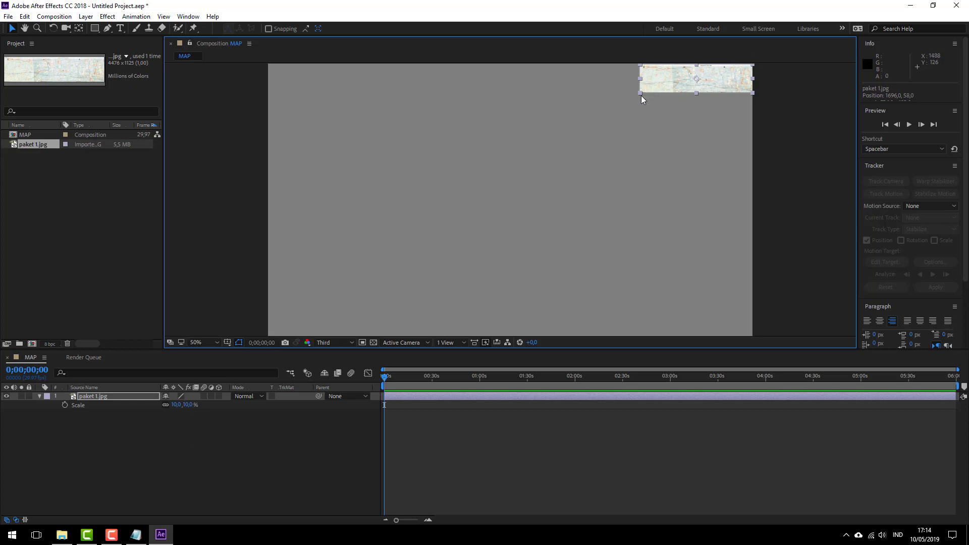
key("y")
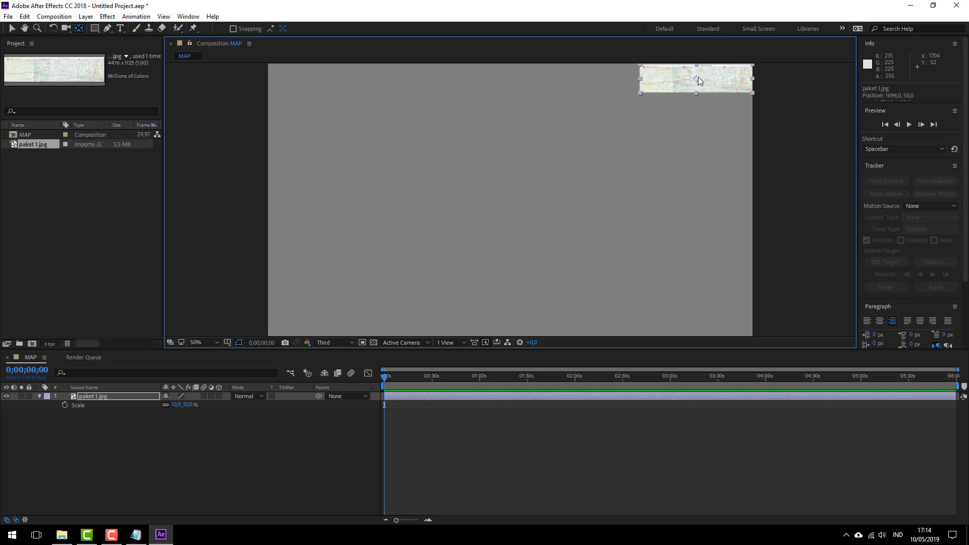
left_click_drag(699, 80, 754, 71)
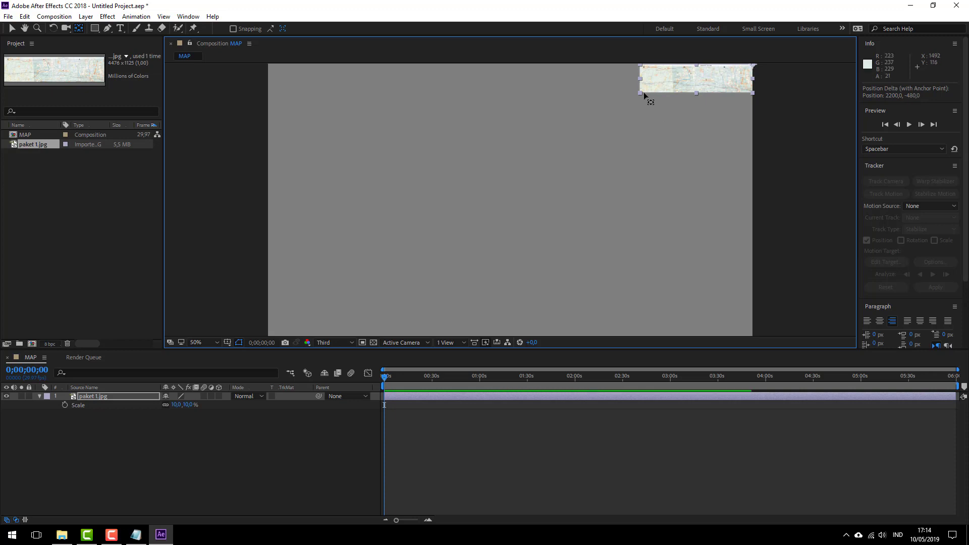
Enlarge the map image from its lower-left corner to a scale of about 15.5%.
key("v")
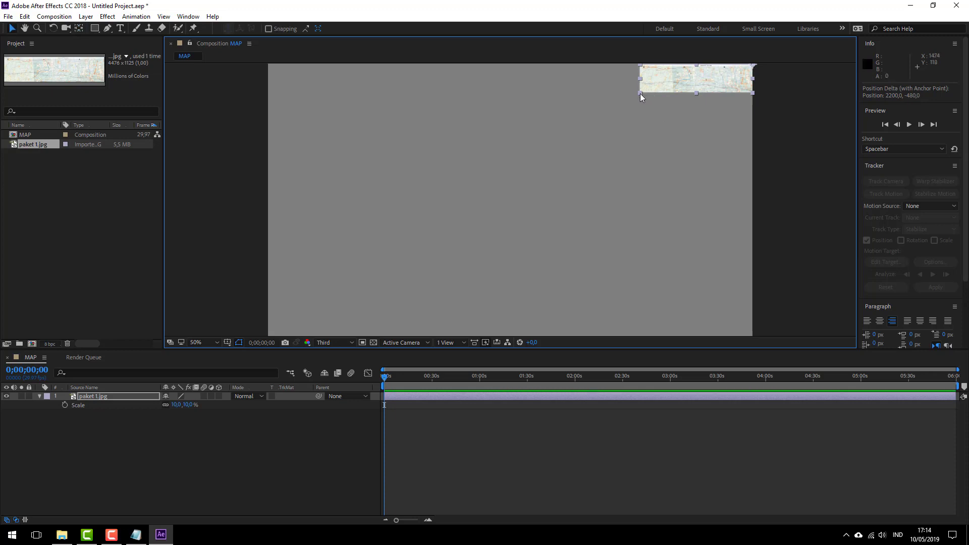
left_click_drag(640, 93, 579, 130)
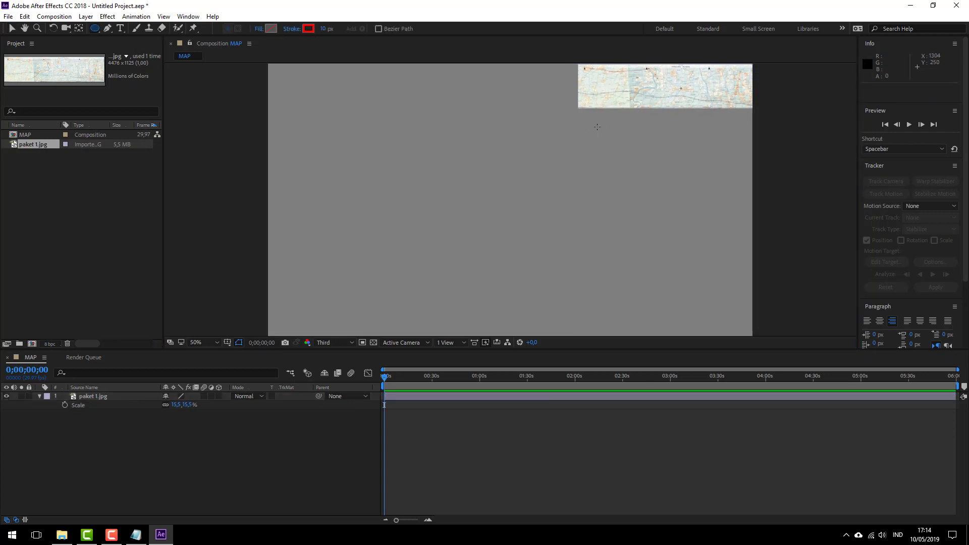
With the Ellipse tool active, examine the start of the marked route at the map image's left edge at 400% magnification.
scroll(598, 124, "up", 2)
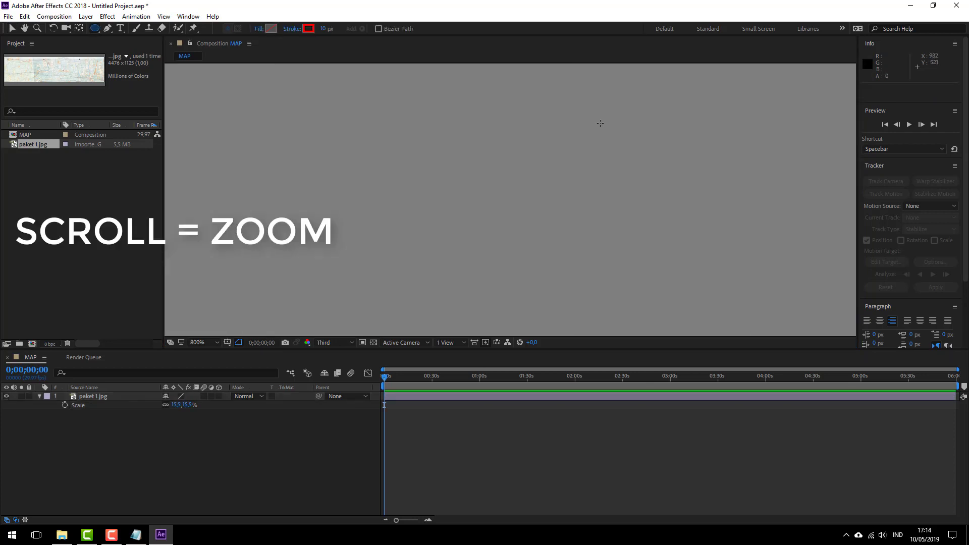
scroll(600, 123, "up", 1)
key("space")
left_click_drag(669, 125, 448, 277)
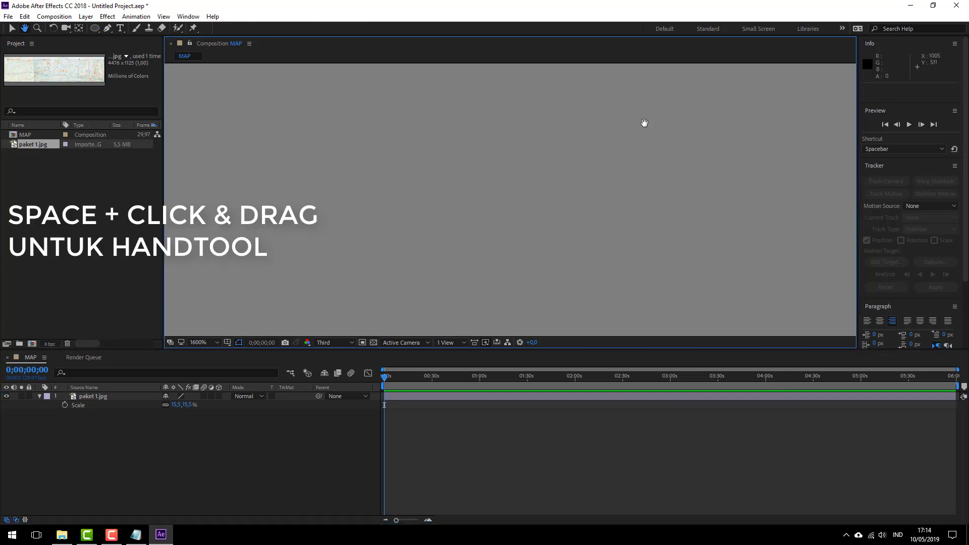
left_click_drag(645, 123, 419, 274)
mouse_move(577, 142)
left_mouse_down()
mouse_move(479, 292)
mouse_move(483, 219)
left_mouse_up()
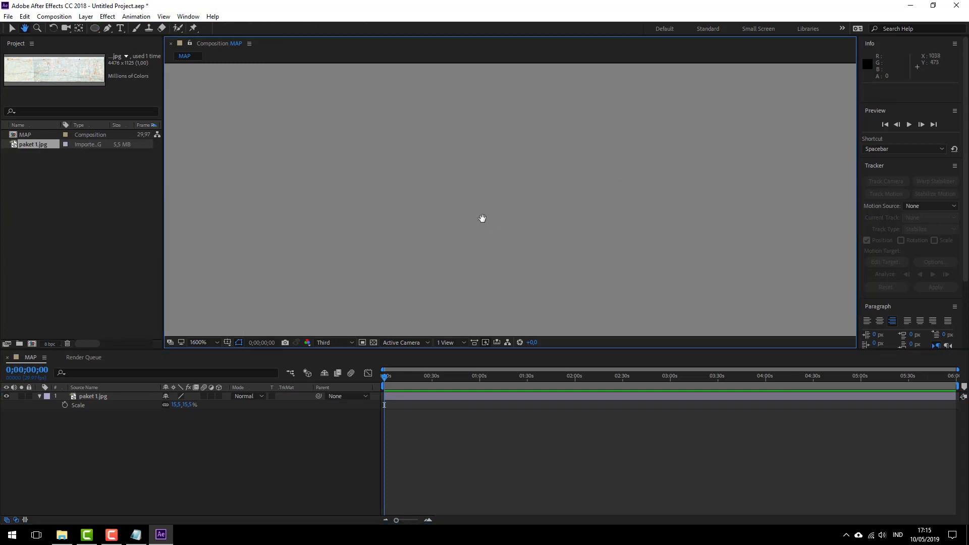
key("q")
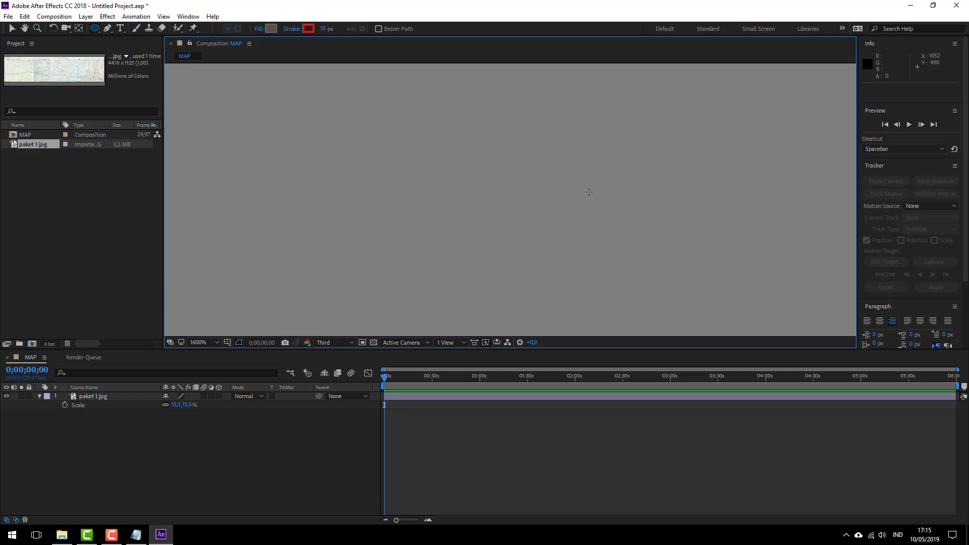
left_click_drag(764, 79, 374, 265)
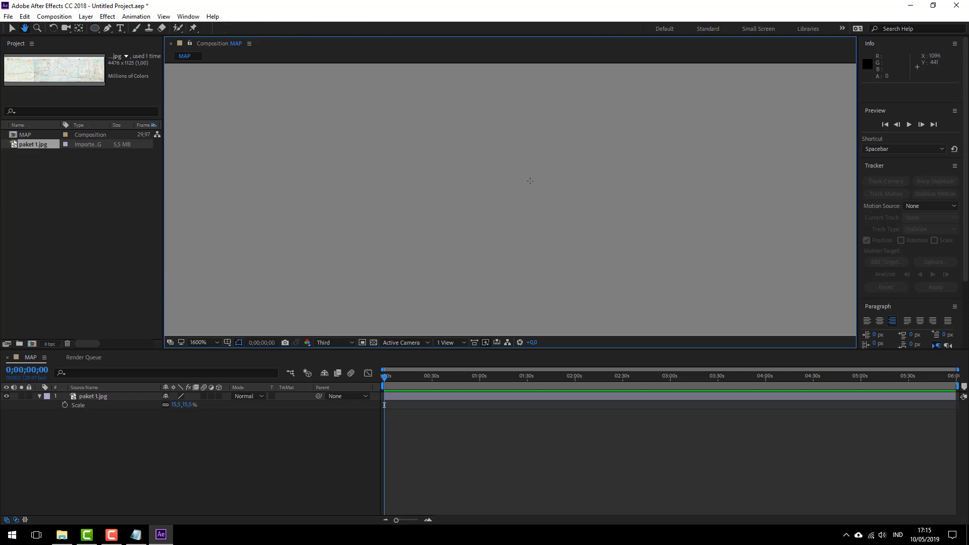
scroll(530, 181, "down", 2)
scroll(539, 178, "down", 5)
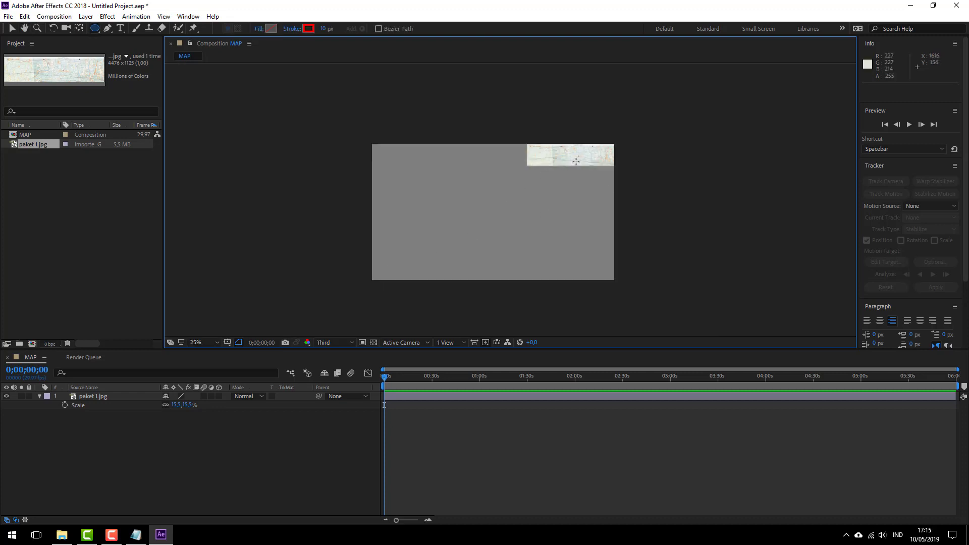
scroll(510, 198, "up", 2)
left_click_drag(653, 103, 456, 190)
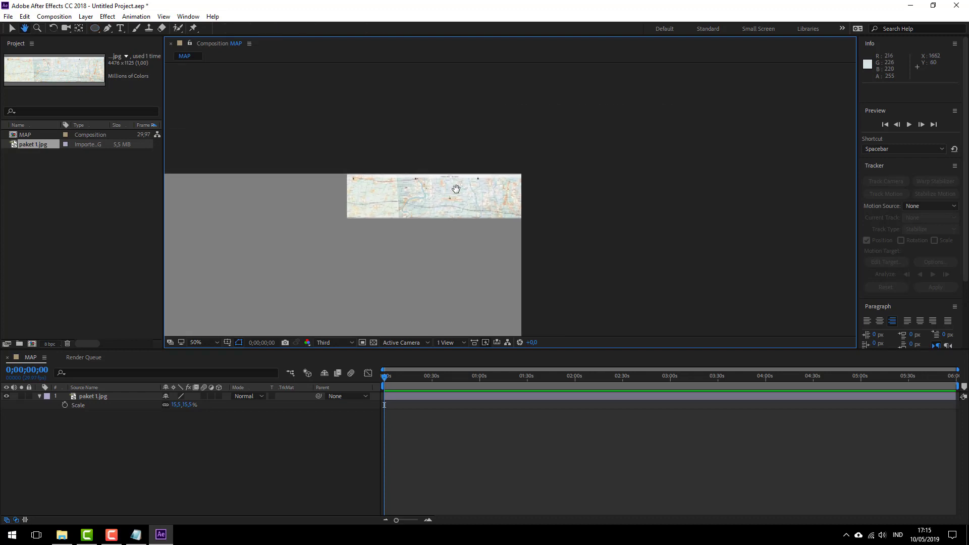
scroll(459, 189, "up", 4)
left_click_drag(398, 207, 625, 226)
left_click_drag(497, 209, 562, 206)
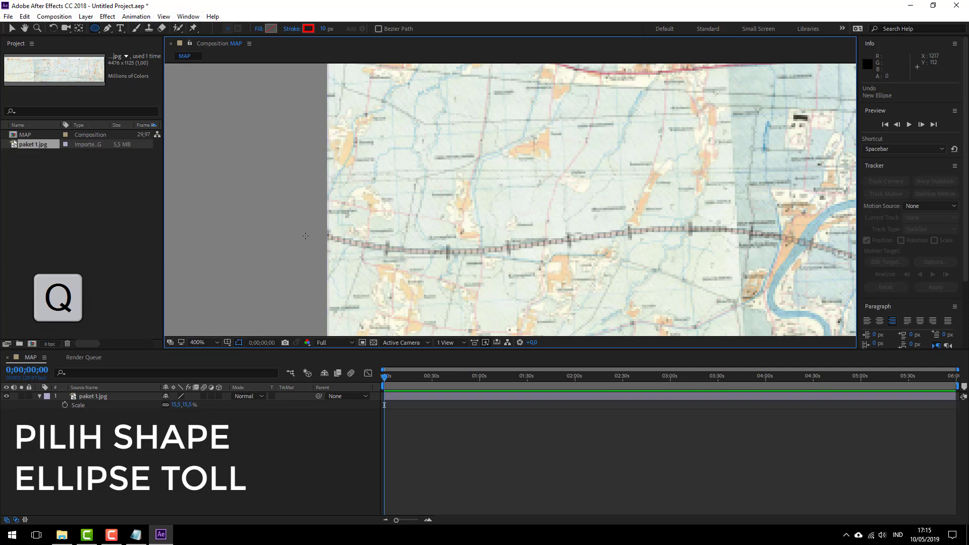
Draw a small circle beside the route's start at the map's left edge, with a solid red fill and no stroke.
mouse_move(307, 221)
left_mouse_down()
mouse_move(354, 268)
mouse_move(325, 231)
left_mouse_up()
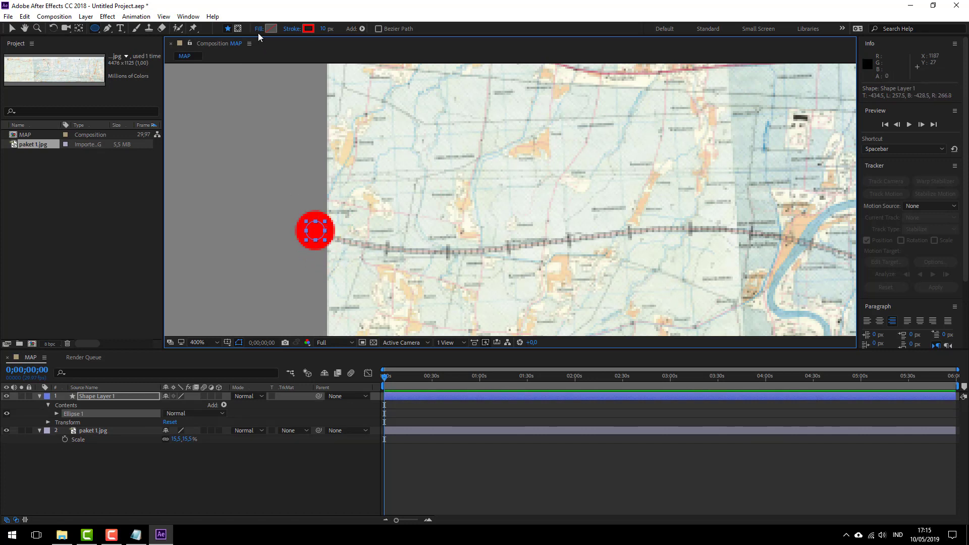
left_click(273, 28)
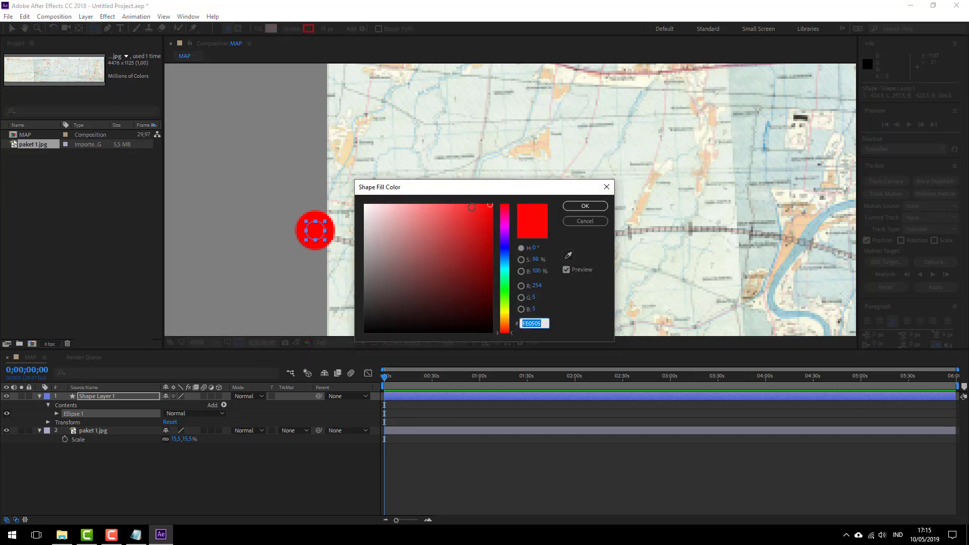
left_click(585, 206)
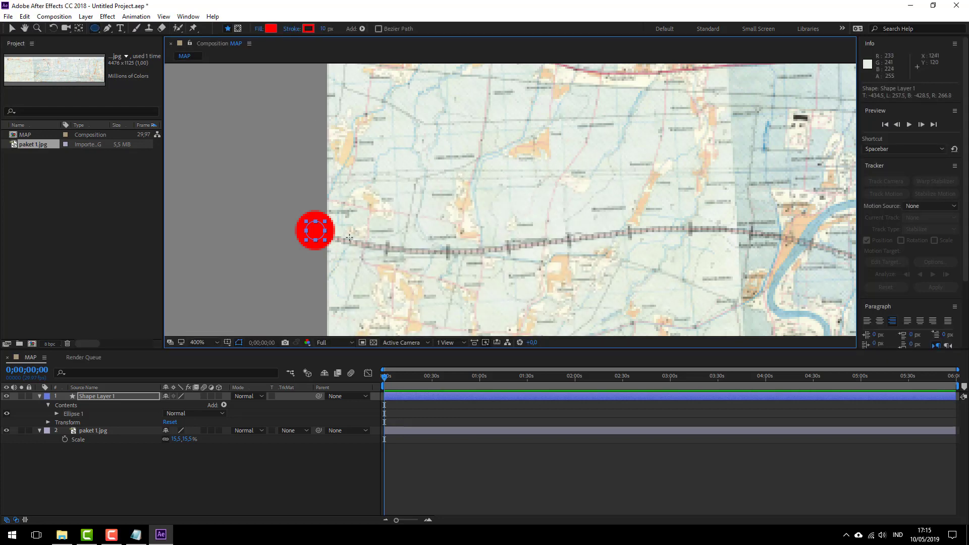
left_click(295, 28)
left_click(434, 239)
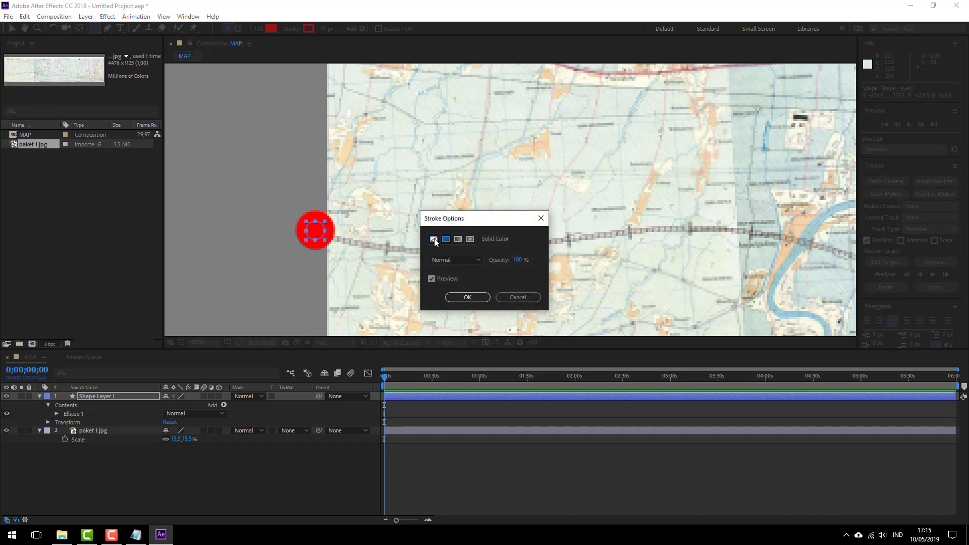
left_click(454, 298)
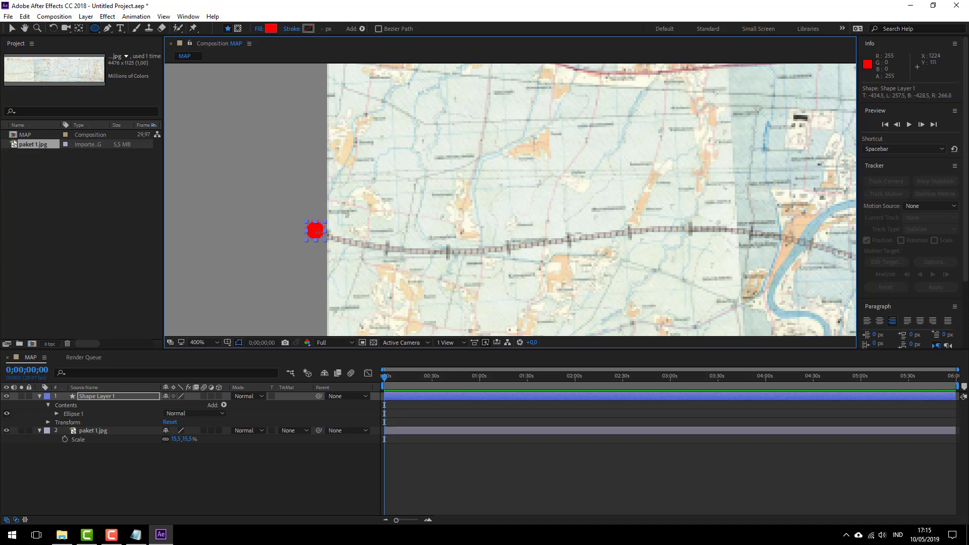
Move the red circle onto the route's start at the map's left edge and set its first Position keyframe at 0;00;00;00.
key("v")
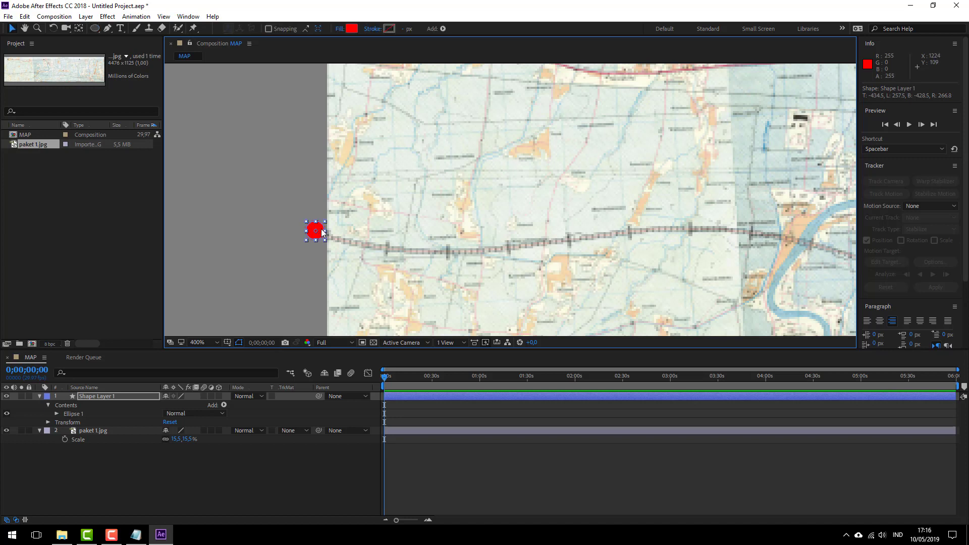
left_click_drag(323, 231, 335, 234)
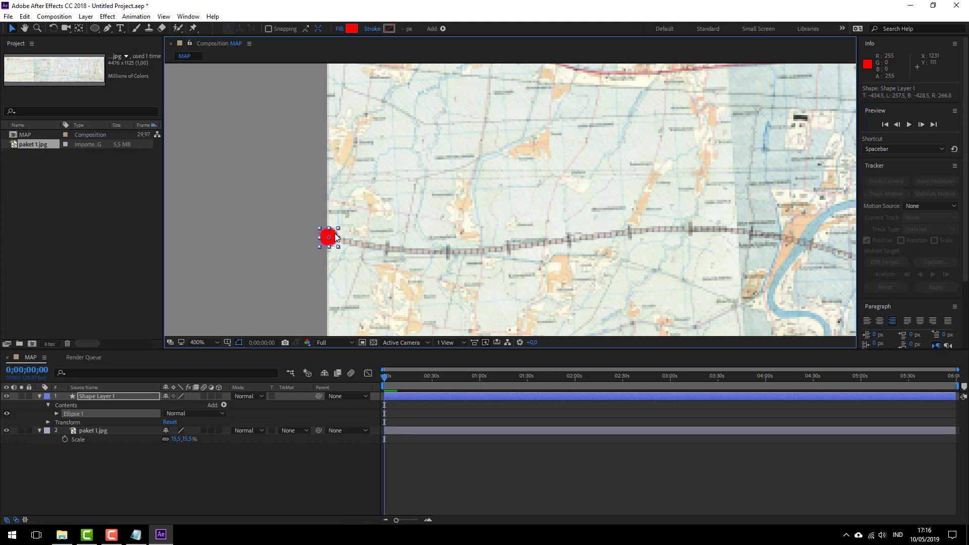
left_click(63, 395)
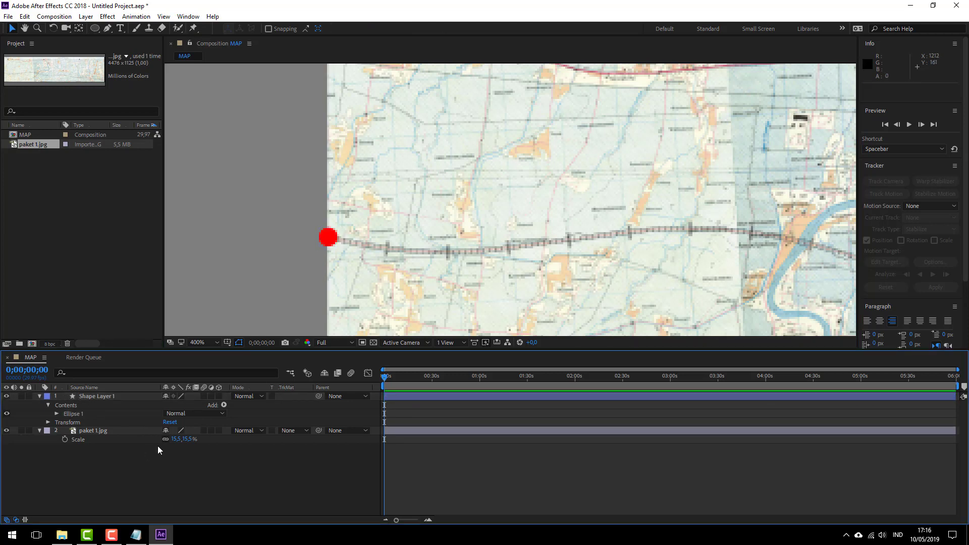
key("p")
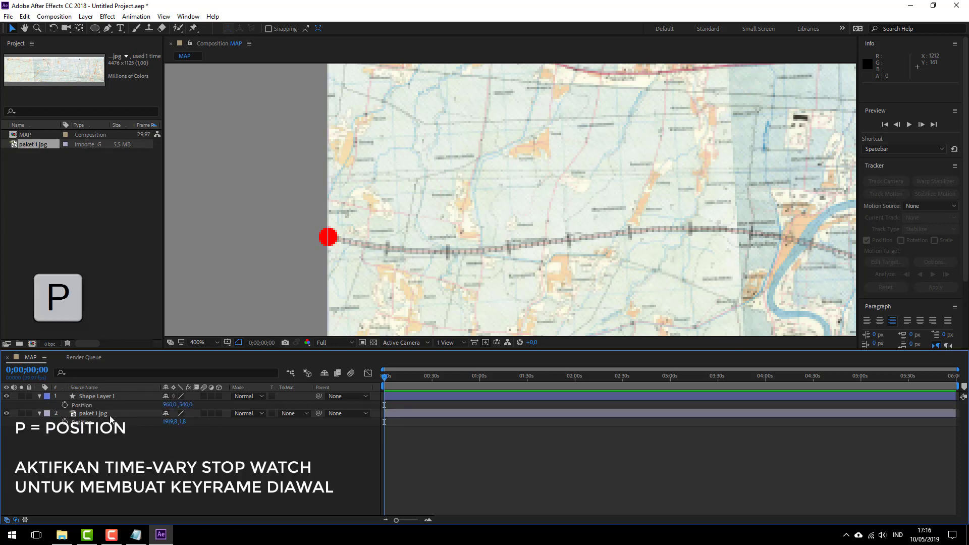
left_click(65, 405)
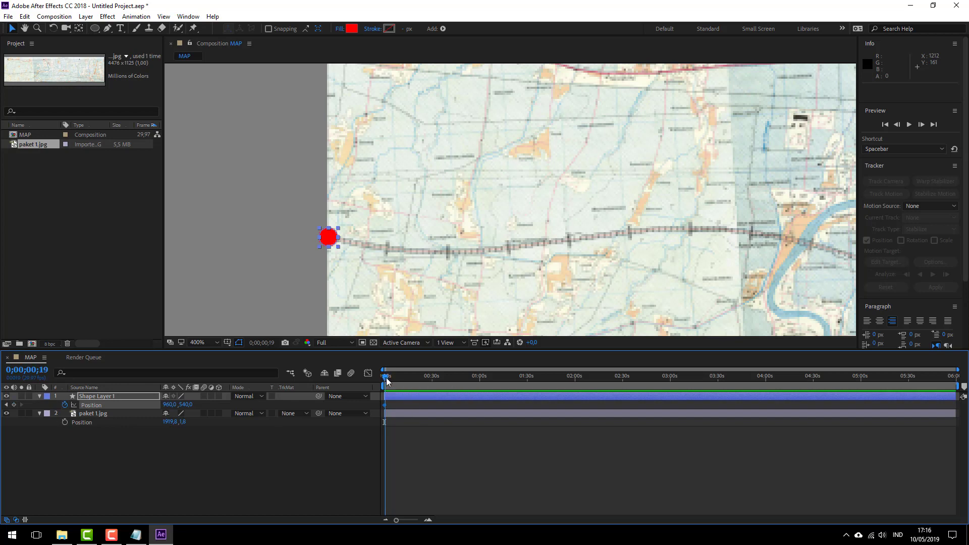
At the composition's last frame, 0;05;59;27, move the circle along the map towards the route's end, to a Position of about 1571, 570.5.
left_click_drag(387, 380, 412, 384)
key("End")
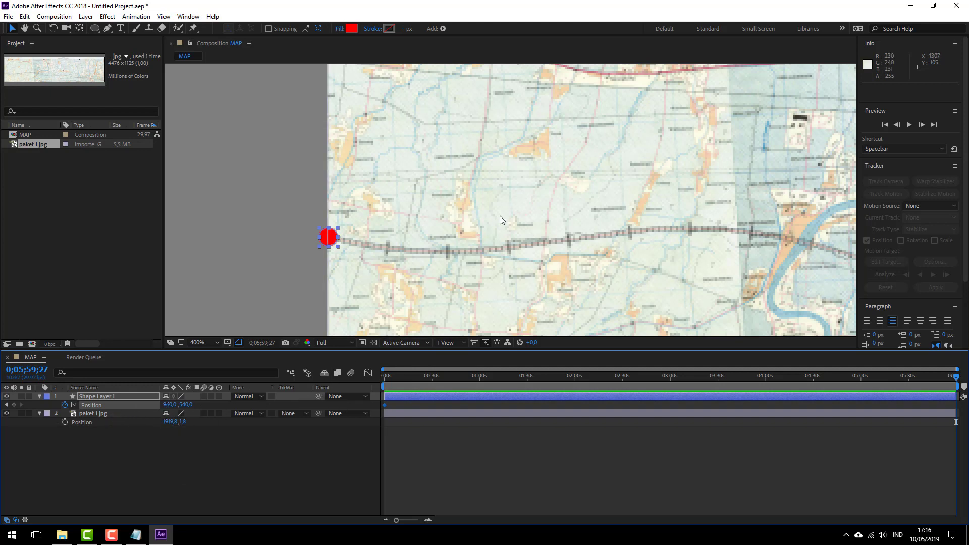
key("h")
mouse_move(671, 192)
left_mouse_down()
mouse_move(604, 208)
mouse_move(525, 182)
mouse_move(544, 179)
mouse_move(454, 187)
left_mouse_up()
scroll(525, 180, "down", 1)
key("v")
key("h")
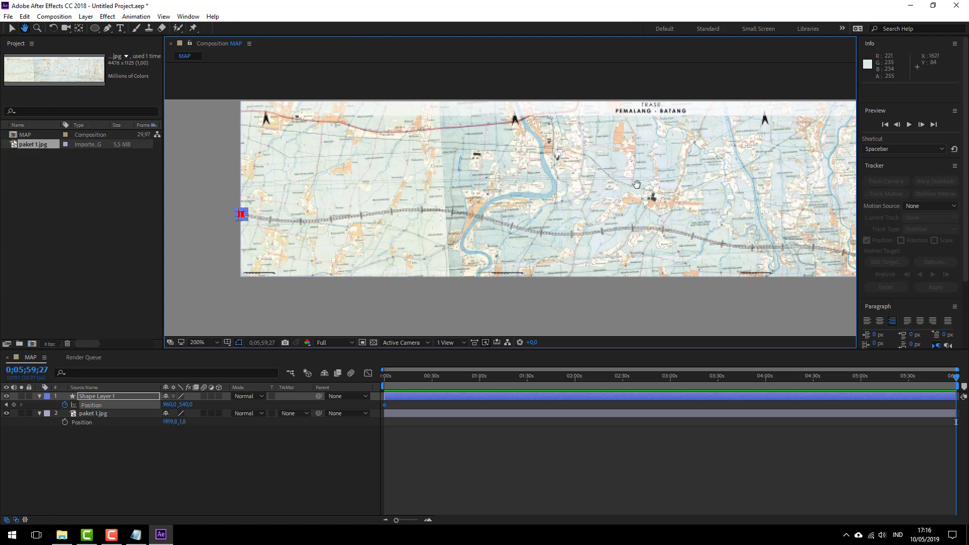
mouse_move(635, 184)
left_mouse_down()
mouse_move(538, 183)
mouse_move(595, 180)
left_mouse_up()
scroll(575, 183, "down", 1)
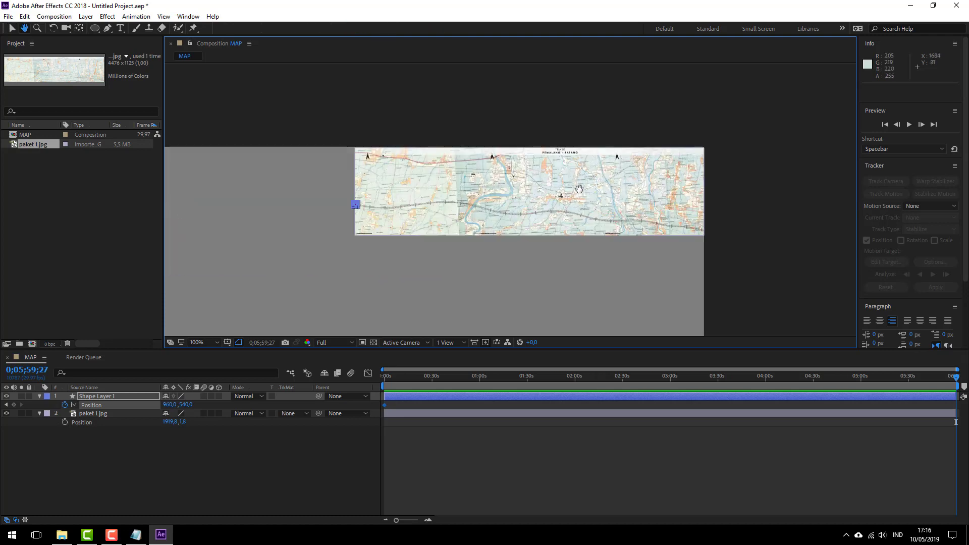
scroll(575, 183, "up", 1)
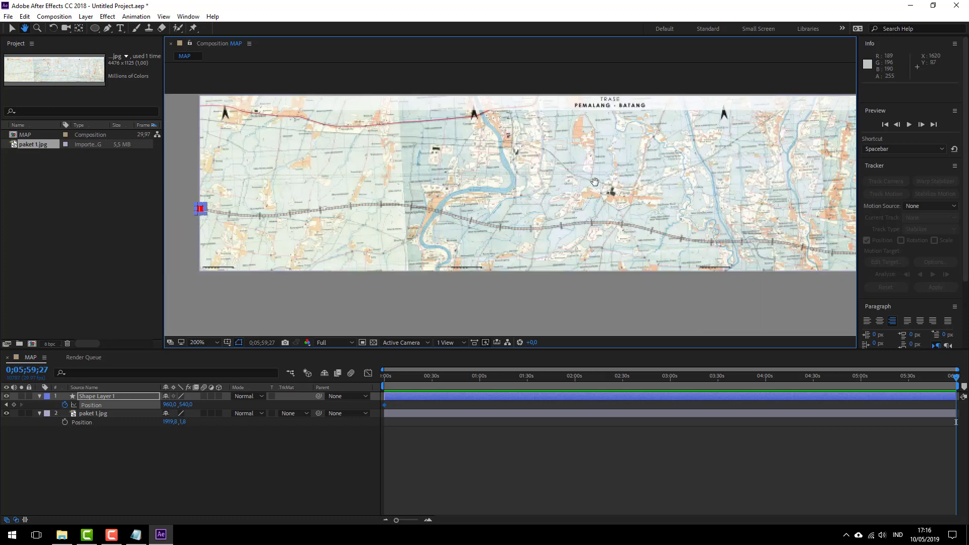
key("v")
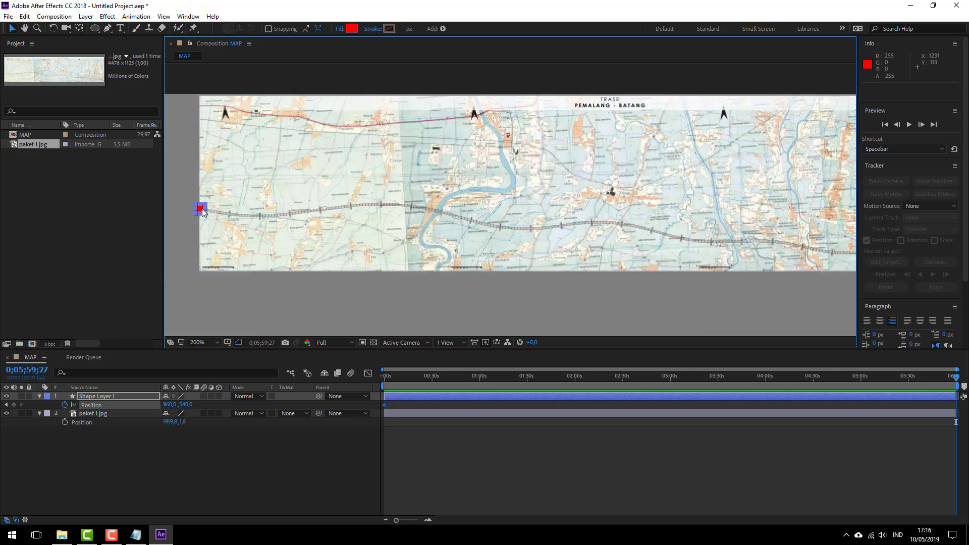
left_click_drag(206, 212, 659, 223)
key("ctrl+z")
left_click_drag(207, 214, 837, 248)
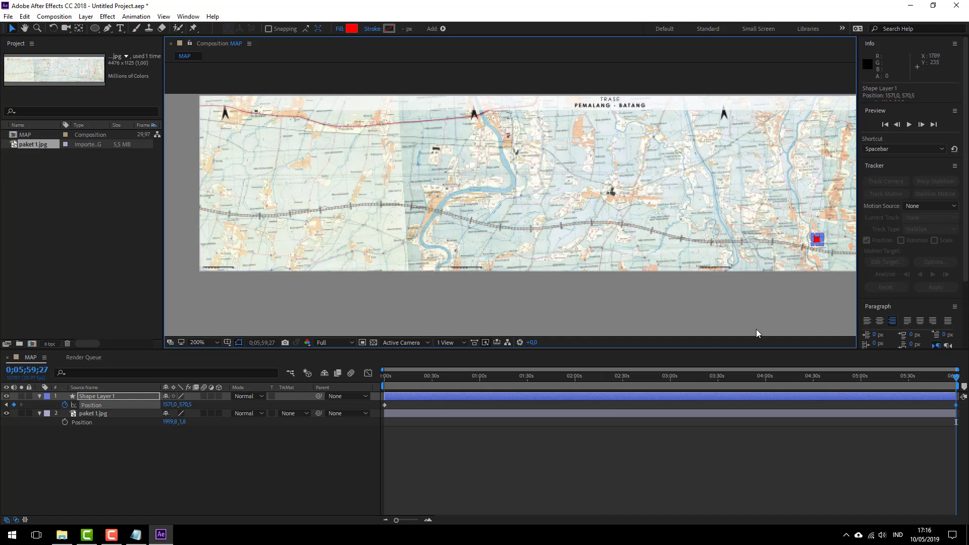
Move the circle onto the route's end at the map's right edge, to a Position of about 1651, 591.5.
key("h")
mouse_move(757, 187)
left_mouse_down()
mouse_move(707, 201)
mouse_move(527, 176)
left_mouse_up()
key("v")
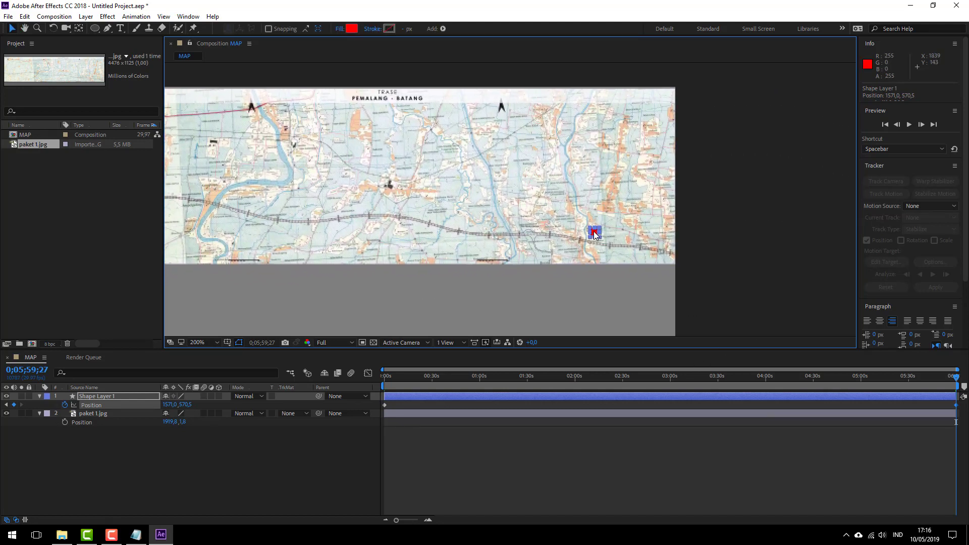
left_click_drag(596, 235, 676, 254)
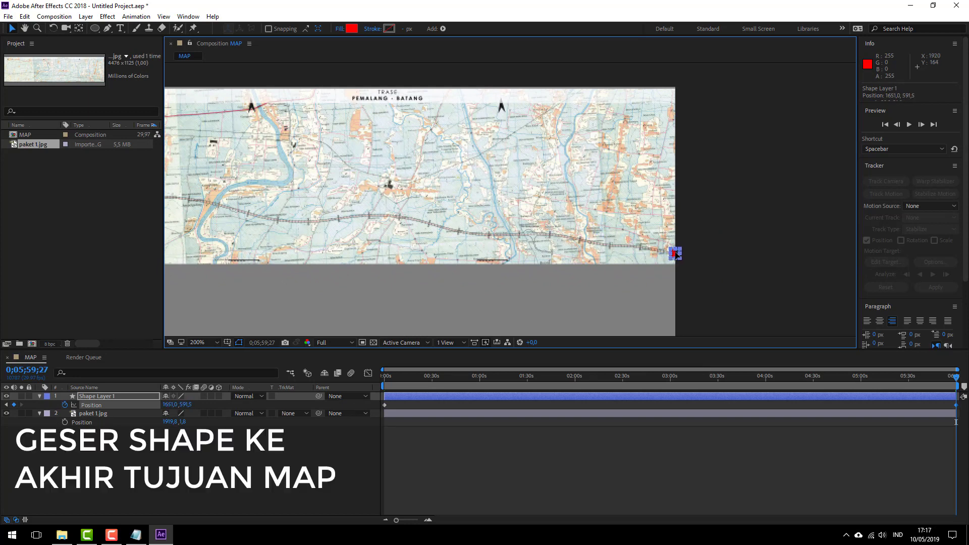
left_click(727, 442)
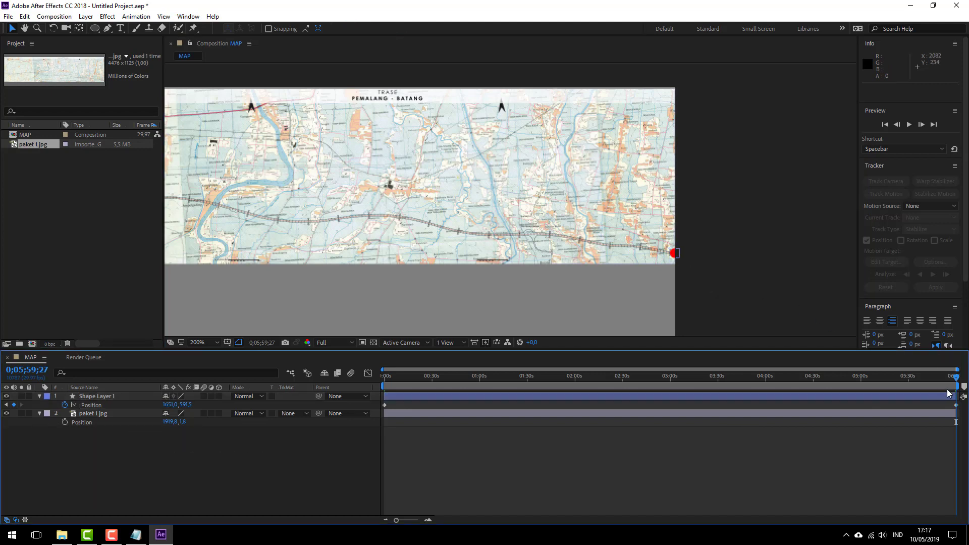
Nudge the circle slightly inward from the map's right edge, to a Position of about 1648.5, 592.
left_click(676, 255)
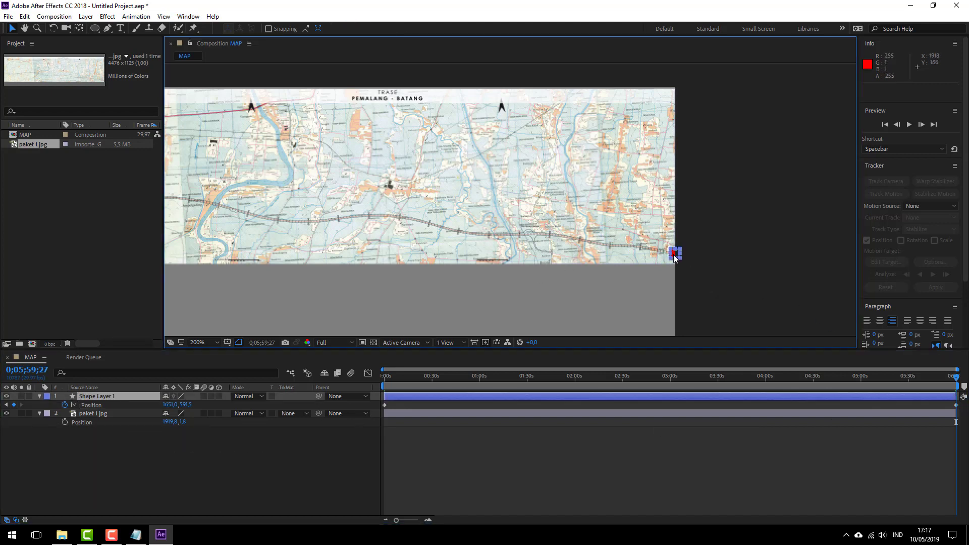
left_click_drag(676, 255, 673, 257)
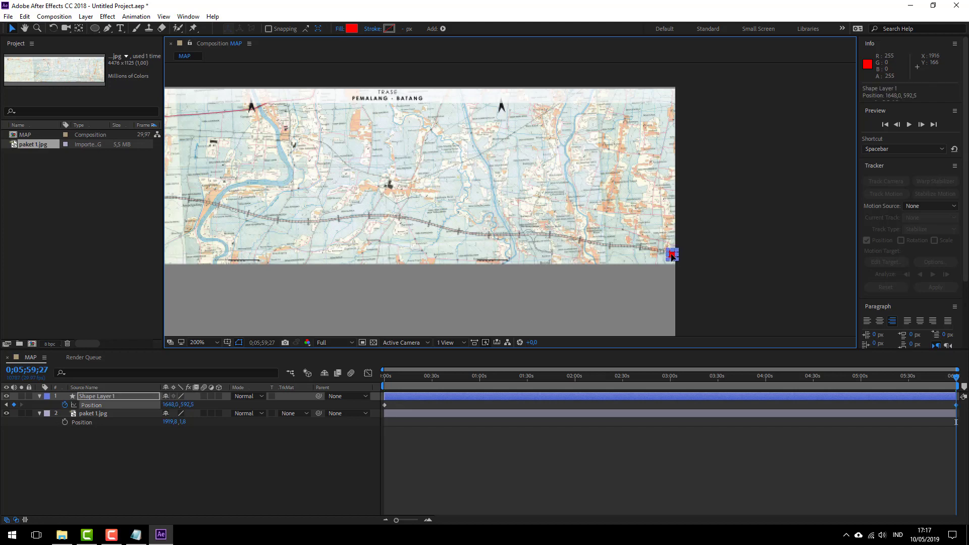
left_click_drag(673, 256, 673, 256)
left_click(734, 430)
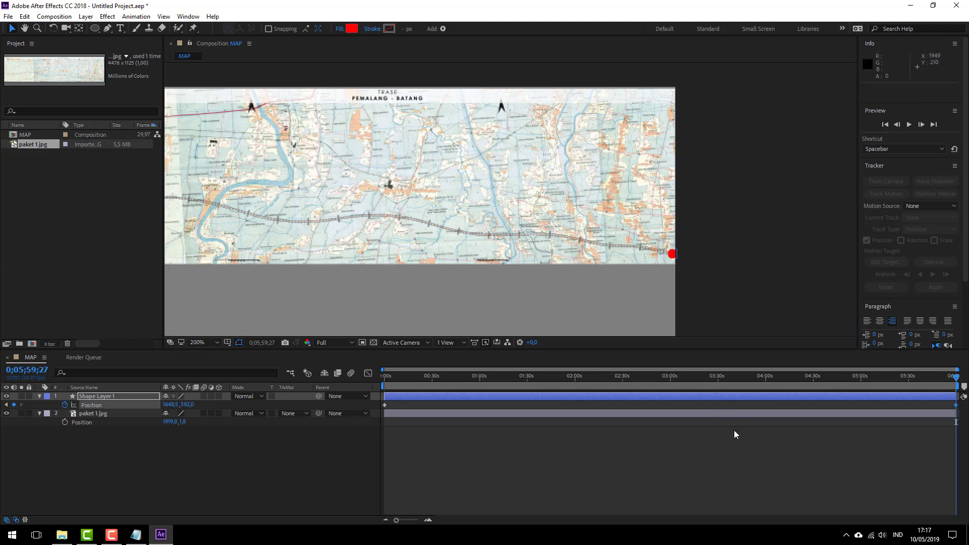
Fine-tune the circle's end Position to about 1646, 591.8 so it sits on the route fully inside the map.
mouse_move(958, 380)
left_mouse_down()
mouse_move(942, 380)
mouse_move(957, 380)
left_mouse_up()
left_click(672, 254)
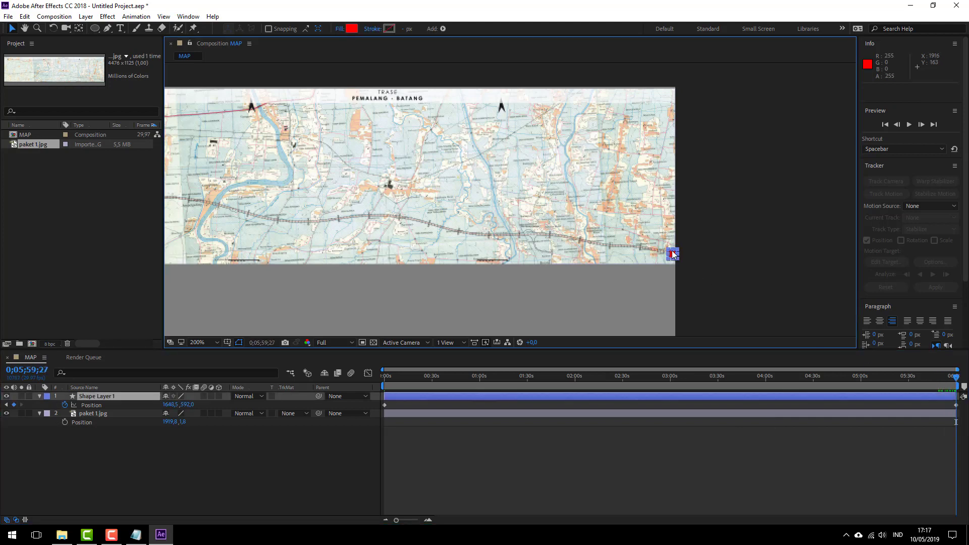
scroll(674, 253, "up", 1)
key("space")
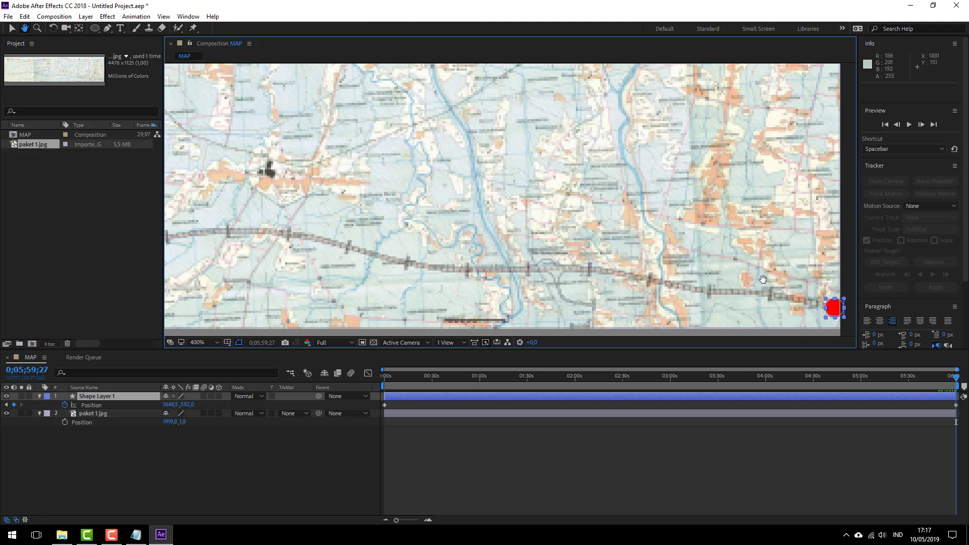
left_click_drag(763, 277, 671, 244)
left_click_drag(748, 275, 744, 274)
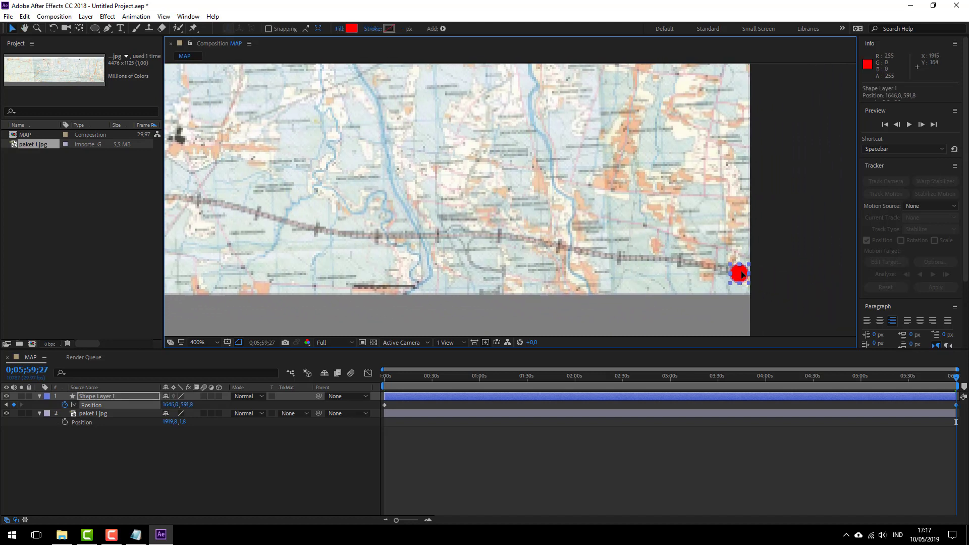
At 0;00;00;00, shift the circle's starting Position fully inside the map's left edge on the route, to about 963.8, 540.9.
left_click_drag(398, 376, 357, 387)
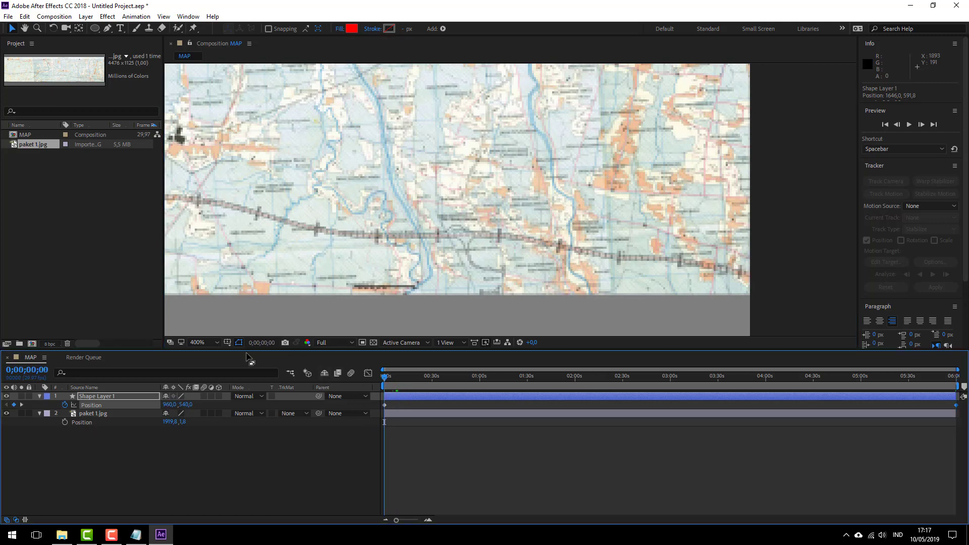
scroll(286, 211, "down", 2)
key("h")
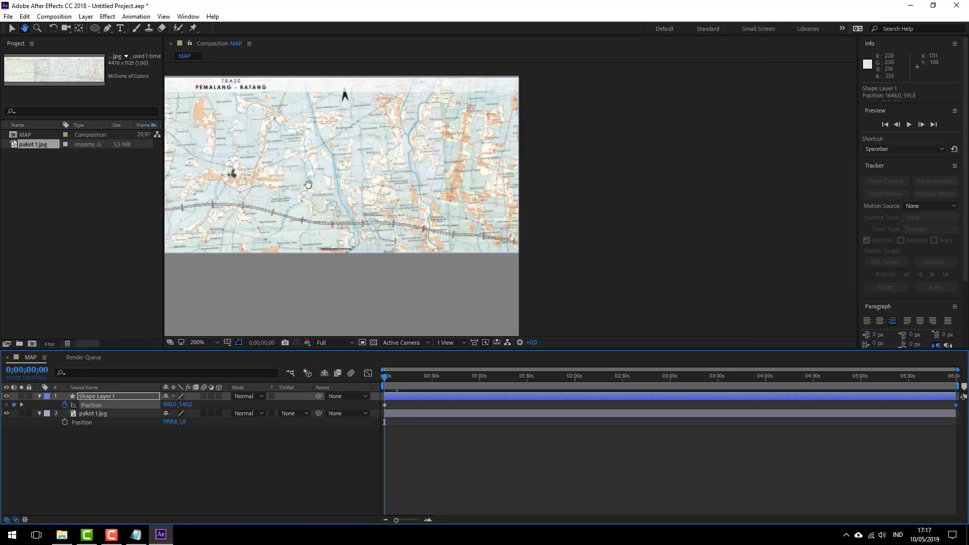
left_click_drag(308, 185, 719, 211)
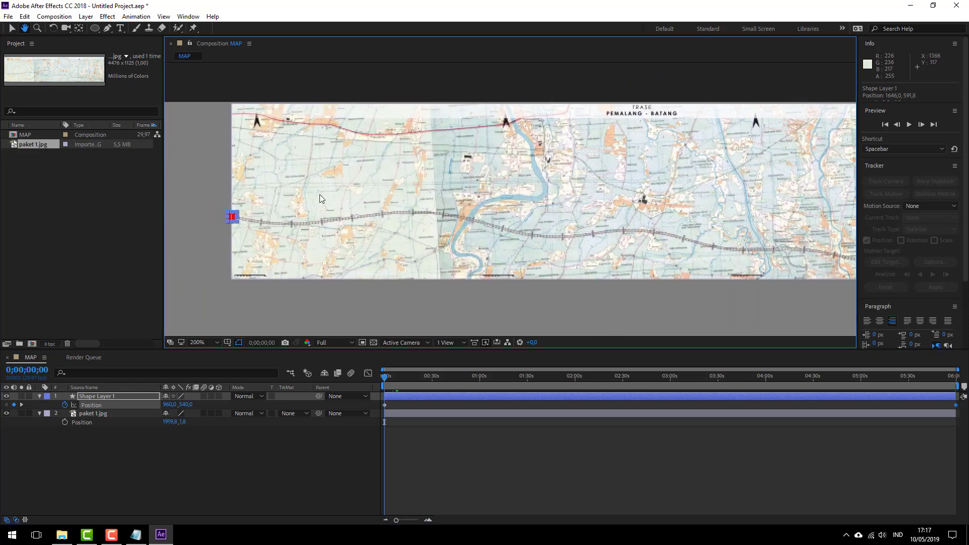
key("v")
left_click(233, 225)
scroll(230, 221, "up", 3)
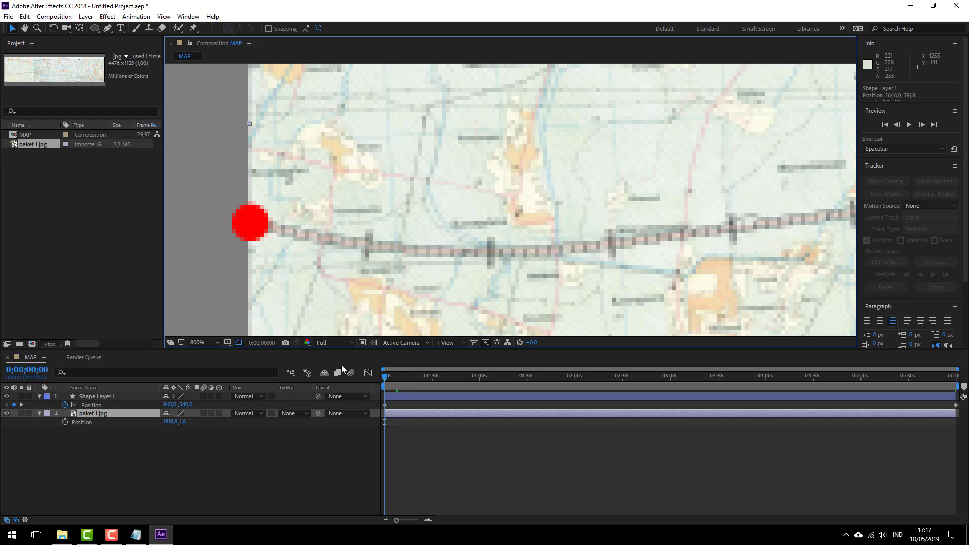
left_click(21, 405)
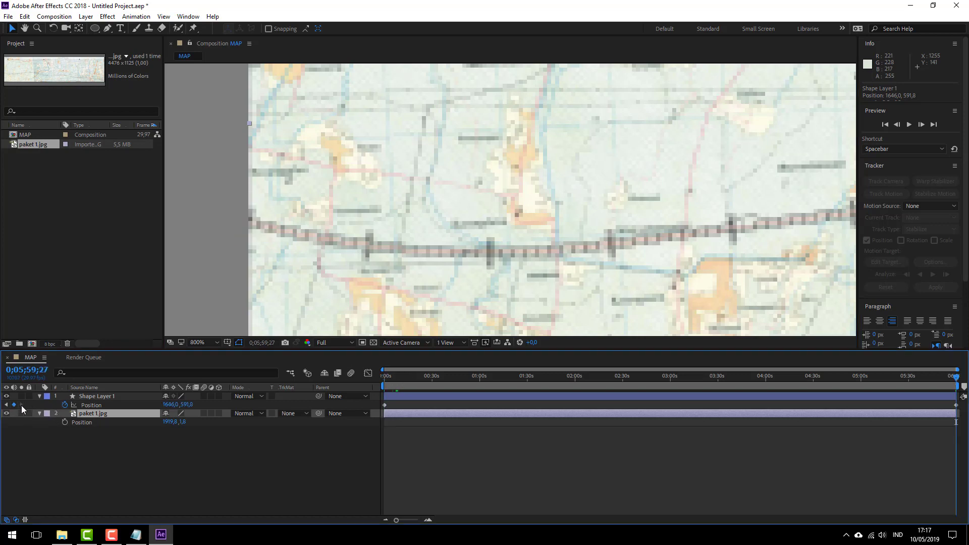
left_click(7, 405)
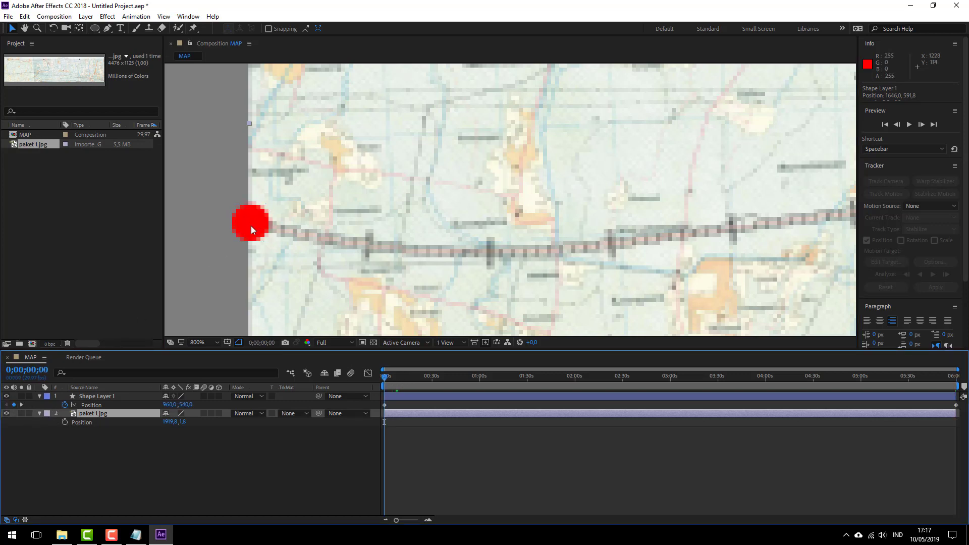
left_click_drag(251, 227, 267, 218)
key("ctrl+z")
left_click(406, 399)
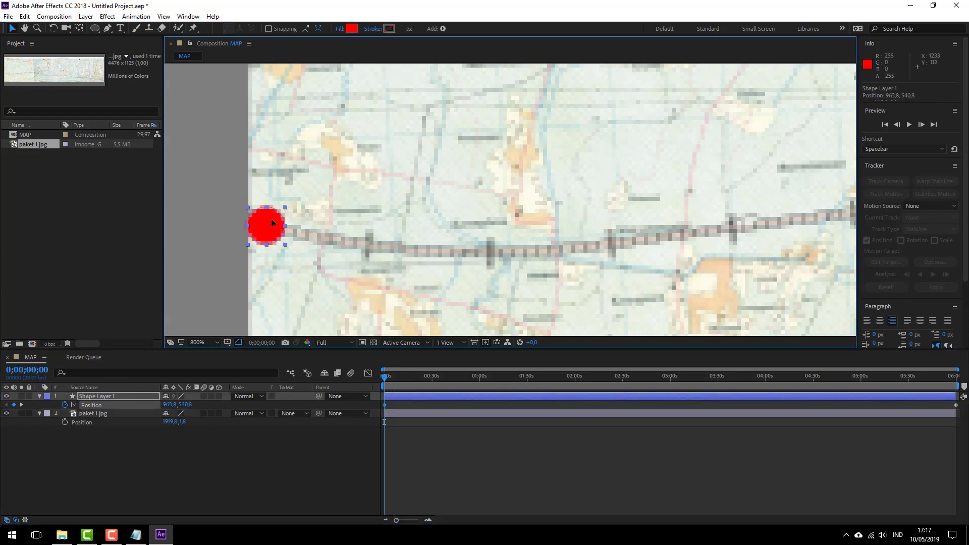
key("Down")
left_click(457, 447)
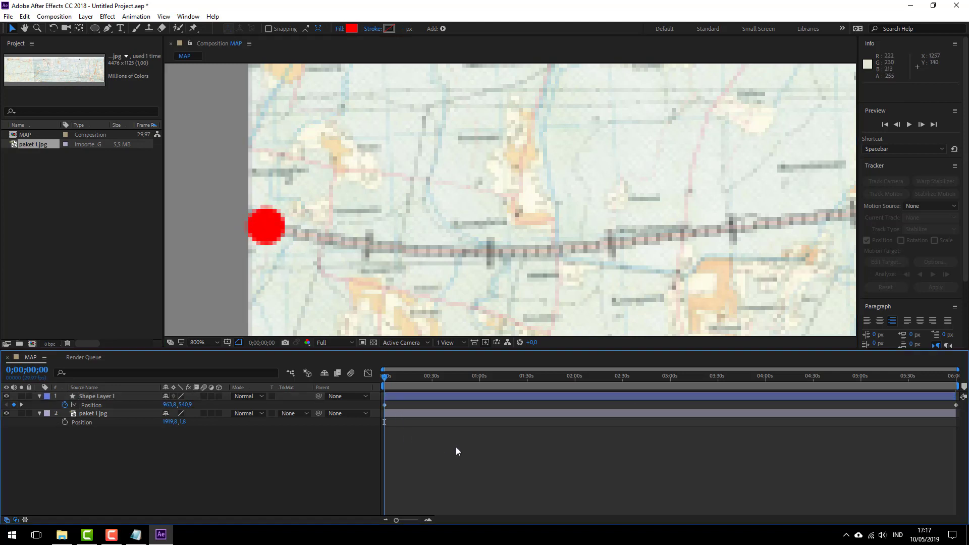
Compare the circle's placement on the route at the first and last Position keyframes.
mouse_move(387, 377)
left_mouse_down()
mouse_move(416, 379)
mouse_move(373, 376)
left_mouse_up()
left_click(417, 396)
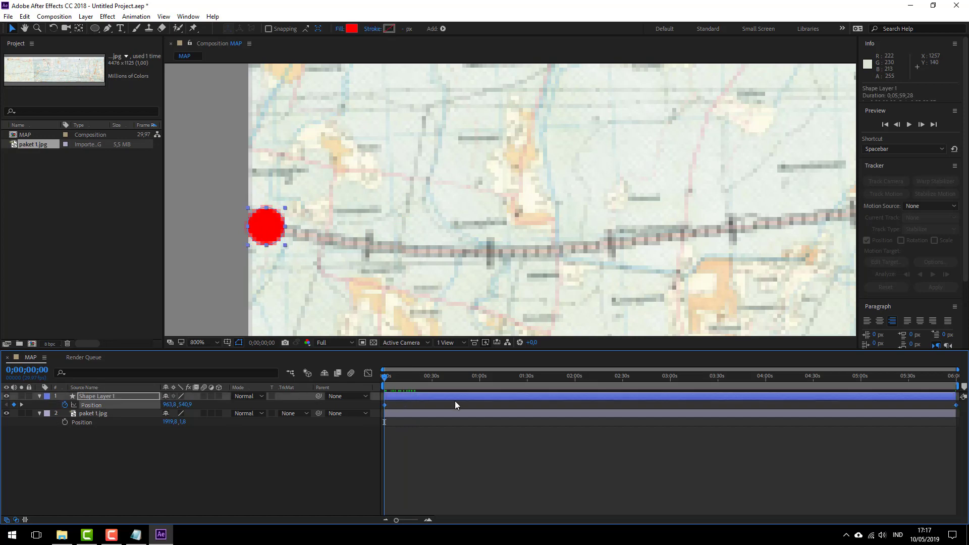
left_click_drag(392, 377, 963, 359)
scroll(604, 216, "down", 1)
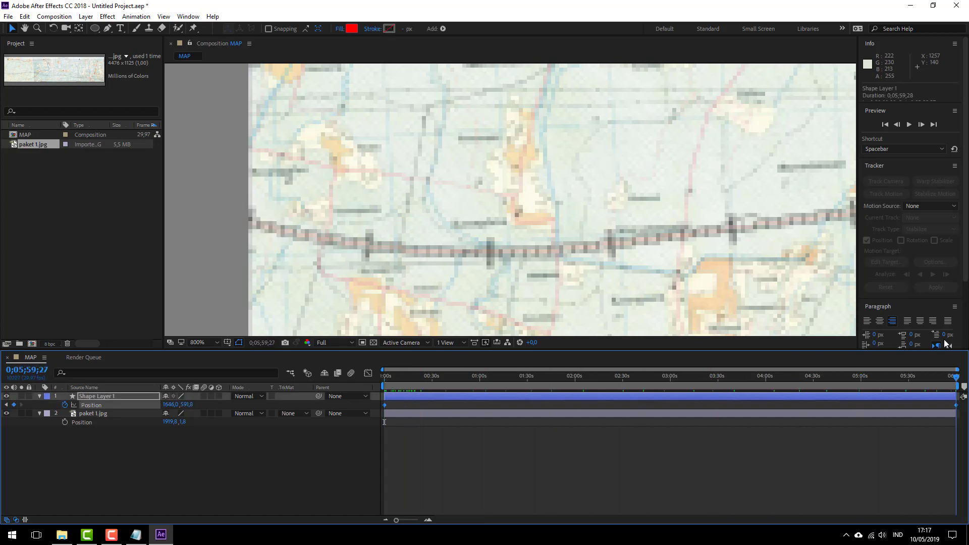
scroll(376, 138, "down", 2)
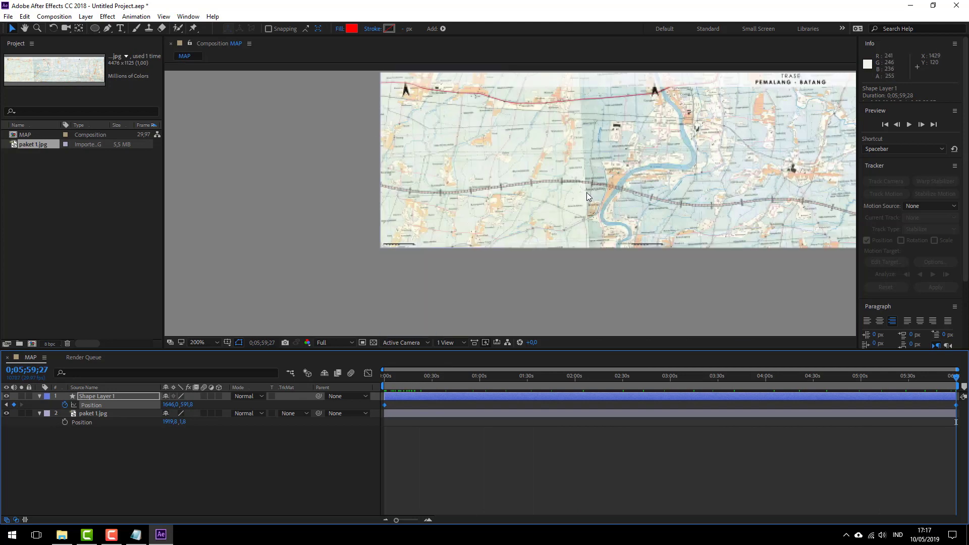
scroll(593, 197, "down", 1)
scroll(736, 204, "up", 1)
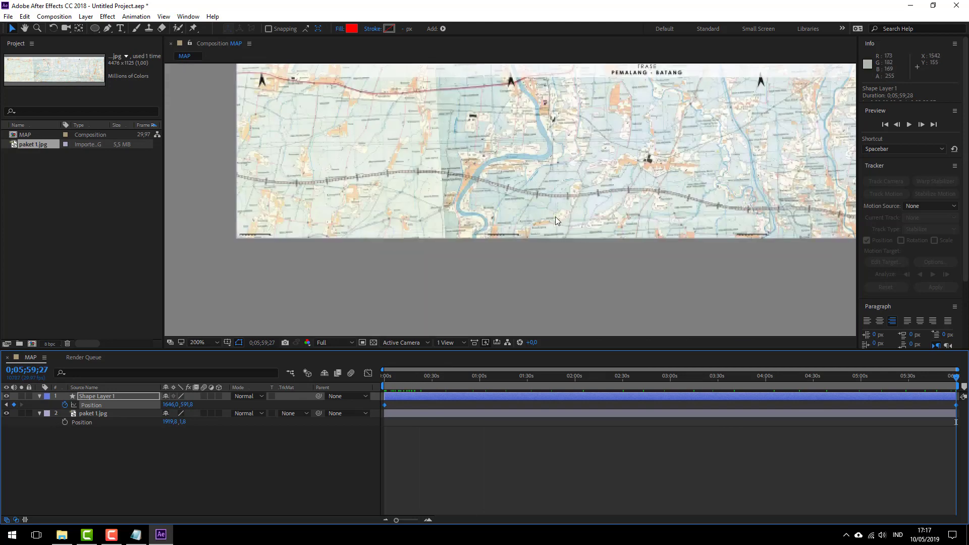
left_click_drag(569, 210, 481, 238)
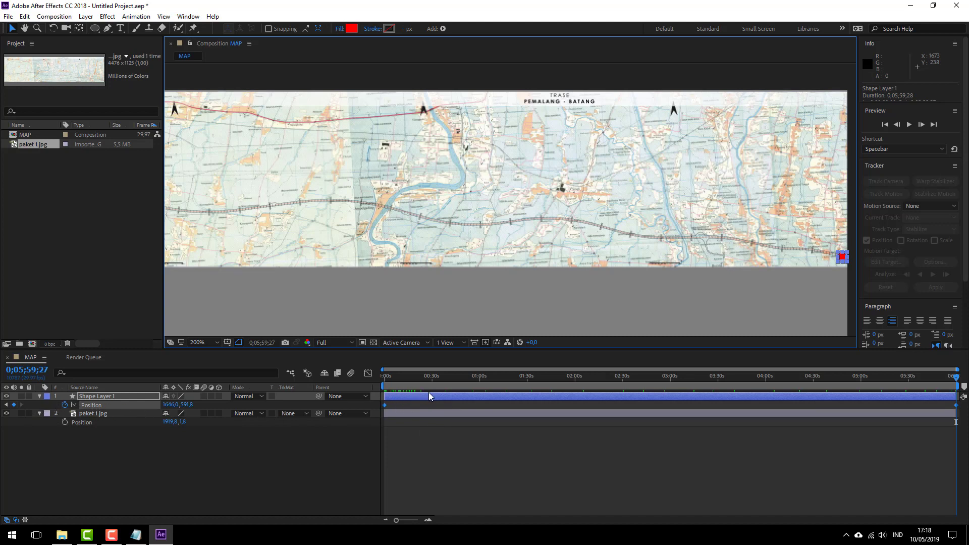
left_click(957, 378)
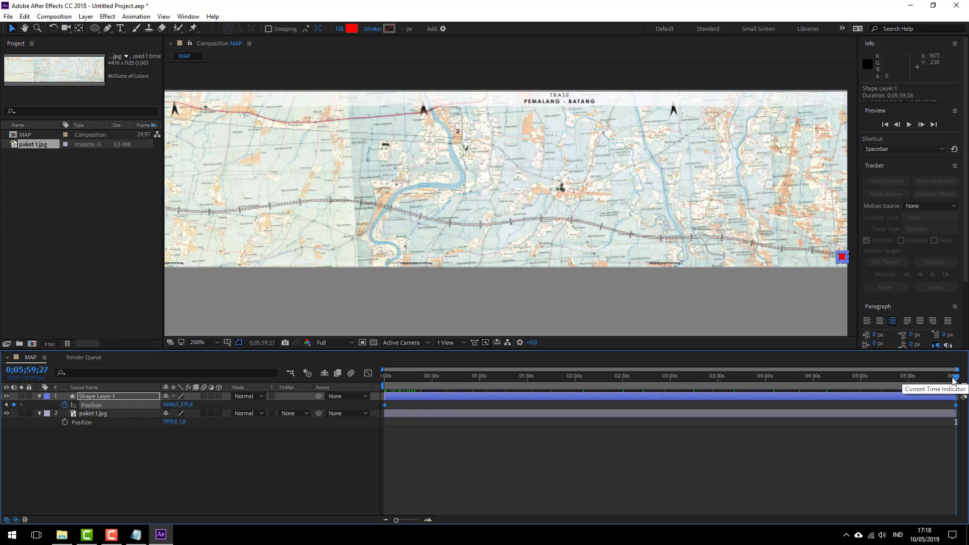
left_click_drag(955, 379, 374, 387)
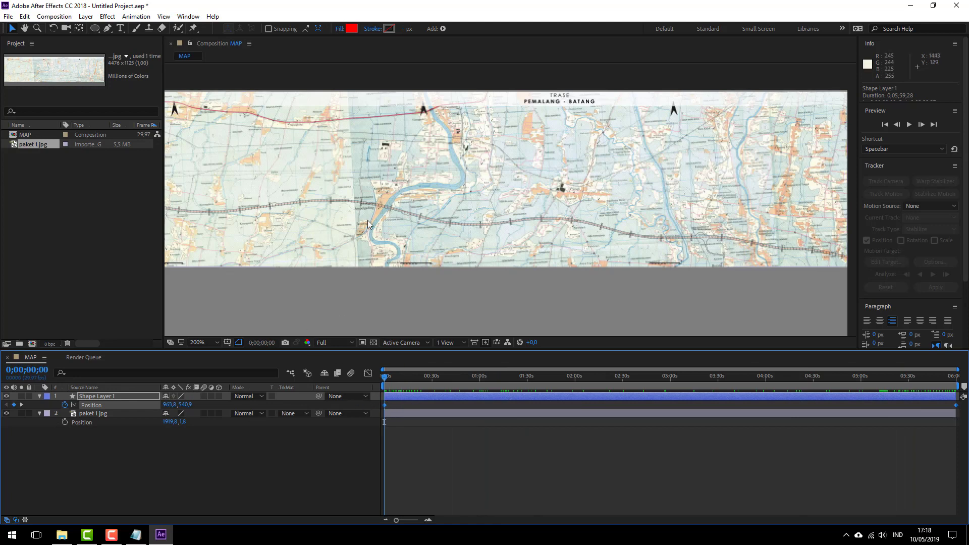
At 0;00;13;29, try to shift the circle vertically onto the route near the map's left edge.
key("h")
left_click_drag(385, 228, 489, 241)
key("v")
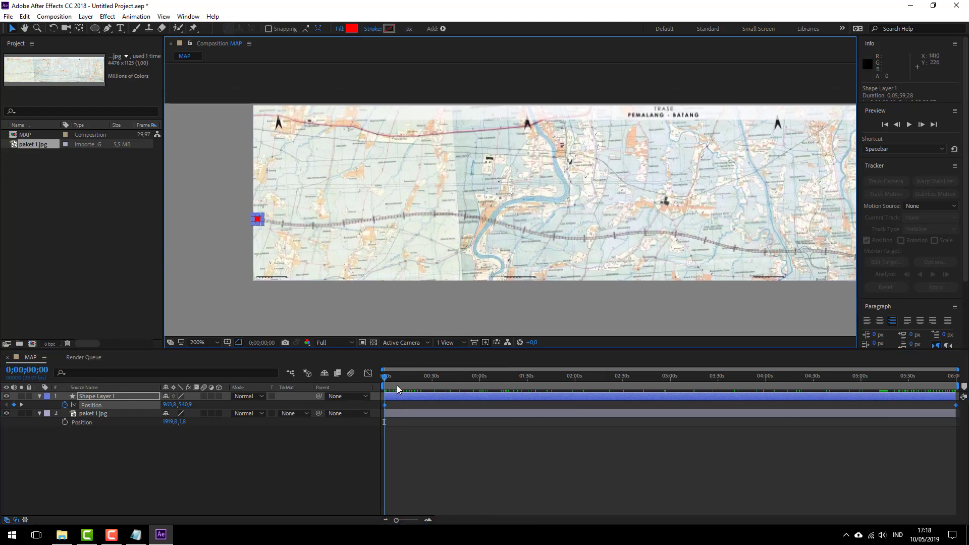
mouse_move(393, 376)
left_mouse_down()
mouse_move(416, 375)
mouse_move(407, 376)
left_mouse_up()
left_click_drag(287, 225, 288, 228)
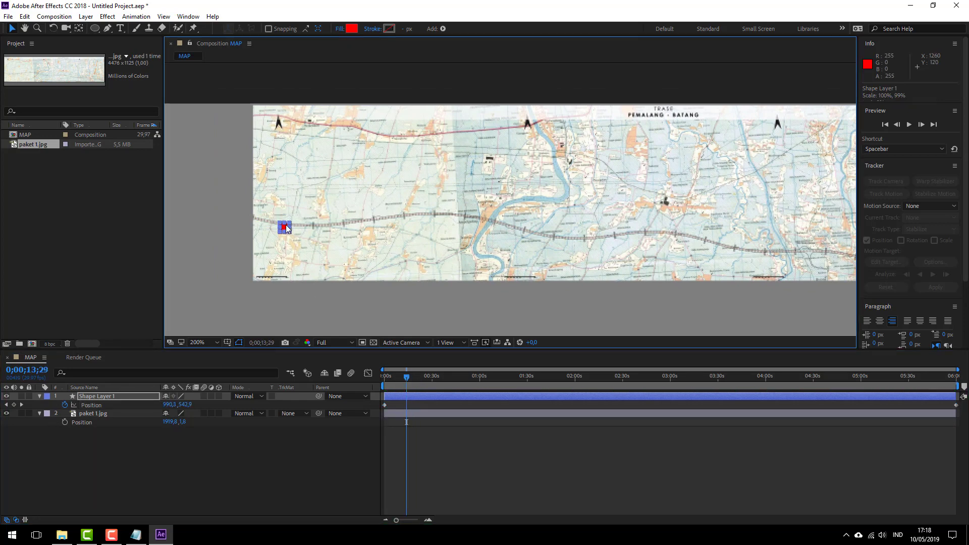
key("v")
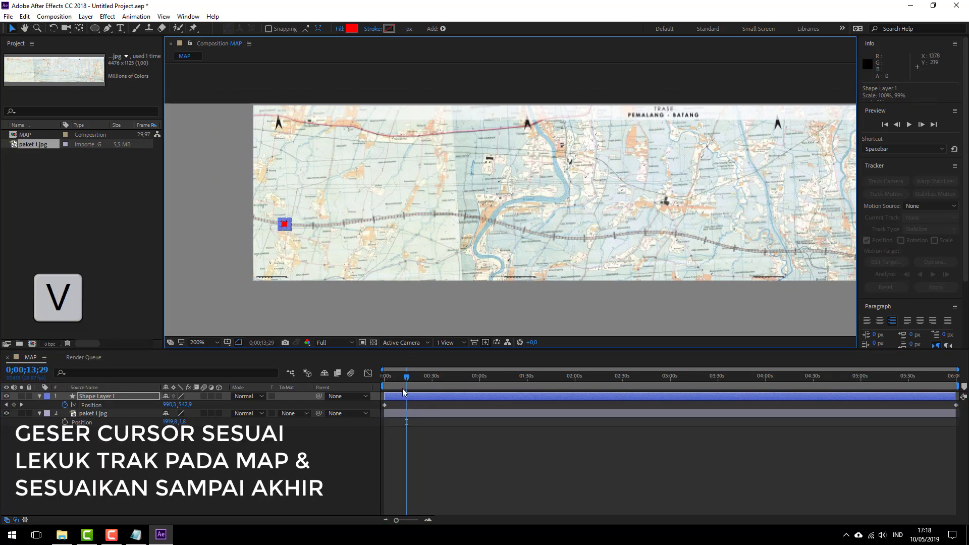
Keyframe the circle onto the route at 0;00;45;21 with Position about 1051.5, 541.8, and again at about 0;01;02.
left_click_drag(408, 377, 459, 382)
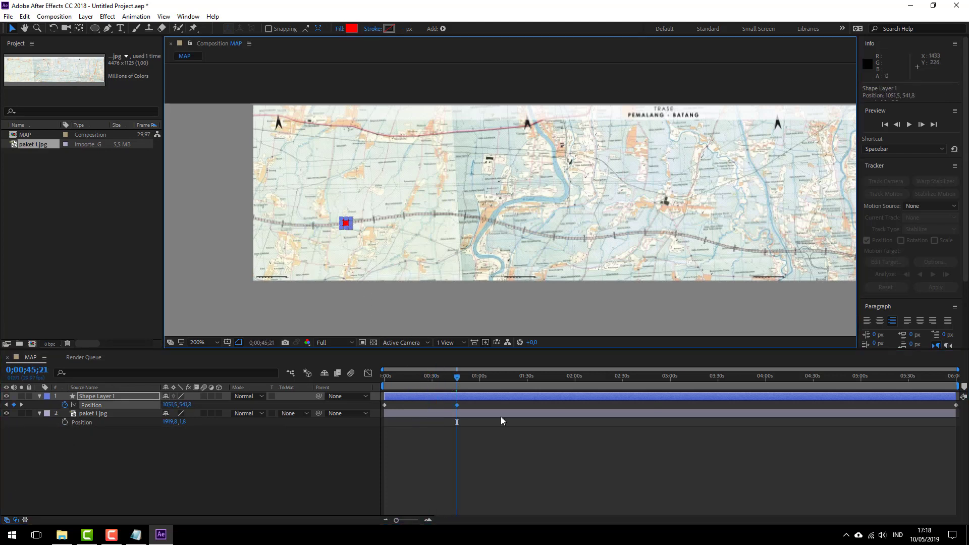
left_click_drag(346, 227, 347, 224)
left_click_drag(458, 378, 486, 390)
left_click_drag(378, 227, 376, 218)
Keyframe the circle onto the route at about 0;01;22 and 0;01;50, reaching Position about 1173.3, 536.
left_click_drag(492, 380, 513, 381)
left_click_drag(413, 222, 415, 215)
left_click_drag(513, 382, 559, 382)
left_click_drag(467, 219, 469, 217)
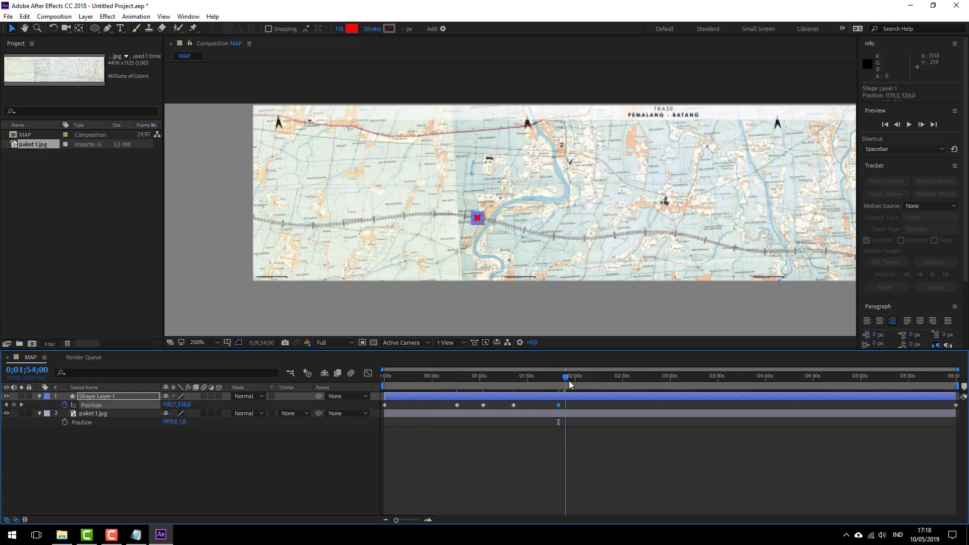
Keyframe the circle along the route at about 0;02;19, 0;02;51 and 0;03;05;07, reaching Position about 1317.5, 555.6.
left_click_drag(569, 381, 605, 381)
left_click_drag(525, 225, 526, 231)
left_click_drag(605, 378, 678, 379)
left_click(14, 405)
left_click_drag(620, 243, 615, 237)
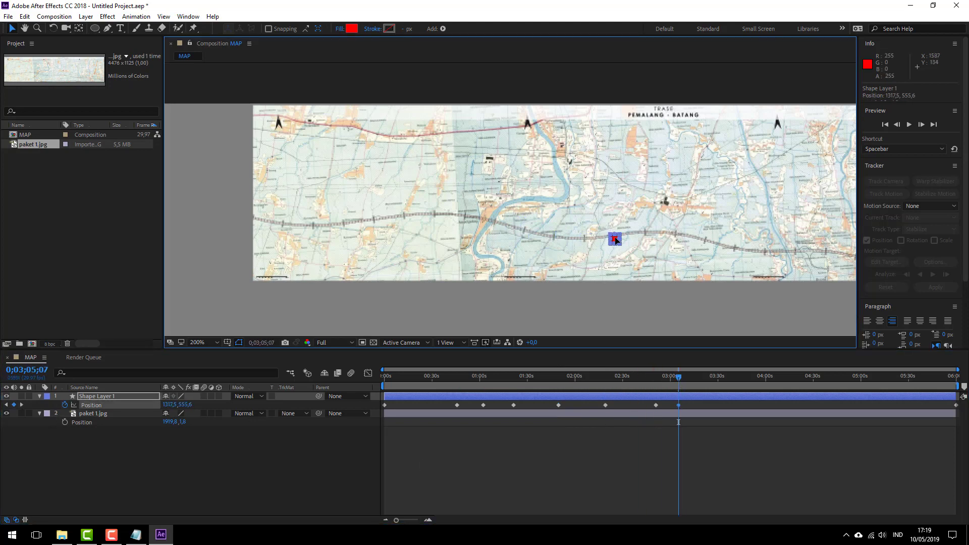
Keyframe the circle back onto the route at about 0;03;20 and 0;03;36, following the hump in the track.
left_click_drag(678, 379, 702, 379)
left_click_drag(647, 240, 643, 233)
left_click_drag(702, 379, 728, 378)
left_click_drag(675, 239, 675, 235)
At 0;03;51;27, keyframe the circle onto the descending stretch of the route and fine-tune its vertical placement.
left_click_drag(728, 379, 753, 379)
left_click_drag(707, 239, 707, 245)
left_click_drag(186, 405, 188, 405)
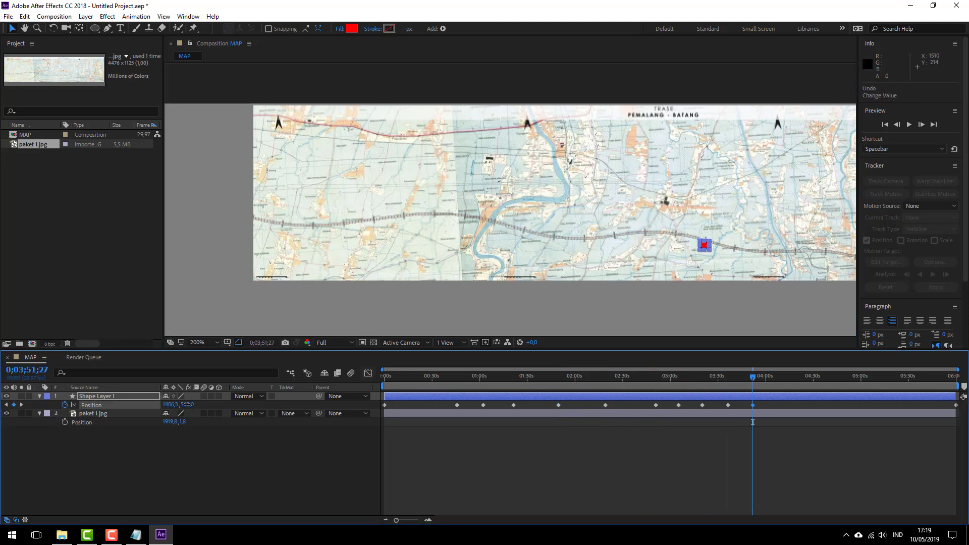
left_click_drag(705, 245, 705, 242)
Move on to about 0;04;23 and keyframe the circle onto the route at Position about 1464.8, 565.
left_click_drag(753, 379, 781, 389)
left_click(735, 246)
left_click_drag(781, 378, 802, 389)
left_click_drag(764, 256, 763, 252)
Keyframe the circle onto the route at about 0;04;40, 0;04;57 and 0;05;09, reaching Position about 1551.1, 567.9.
left_click_drag(802, 378, 827, 387)
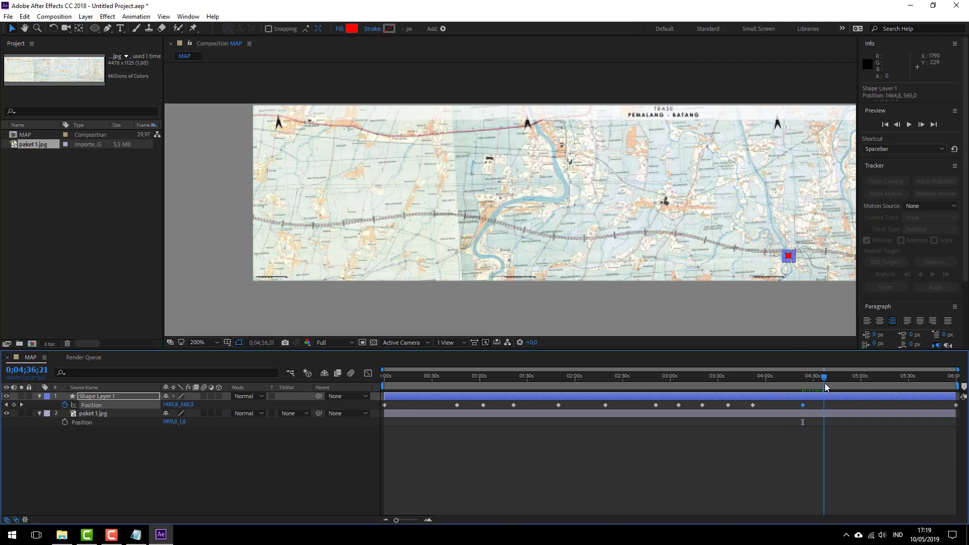
left_click_drag(793, 257, 794, 251)
left_click_drag(830, 379, 856, 390)
left_click_drag(825, 256, 826, 252)
left_click_drag(856, 379, 875, 391)
left_click_drag(848, 256, 582, 239)
Raise the circle onto the route with Position keyframes at 0;05;26;18 and about 0;05;39.
left_click_drag(875, 379, 904, 390)
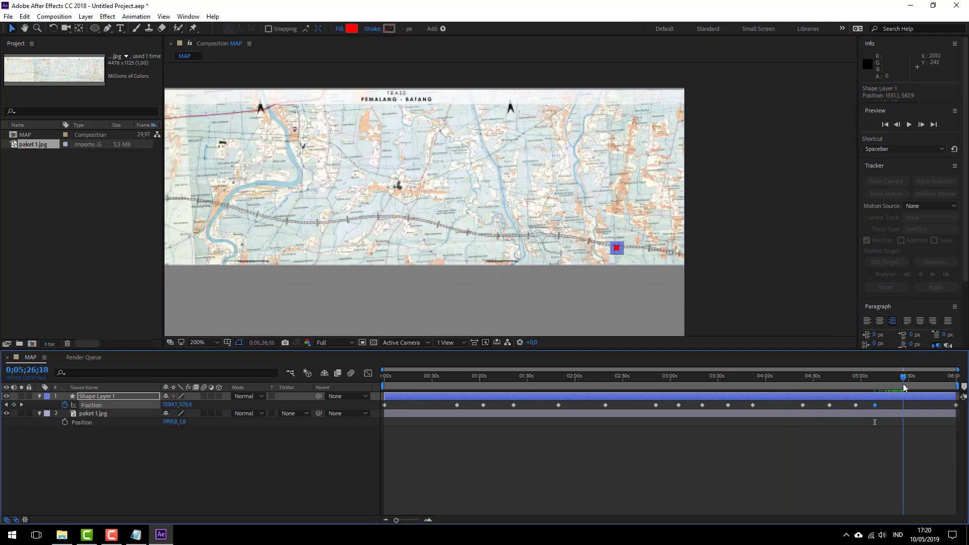
left_click_drag(618, 249, 618, 246)
left_click_drag(904, 379, 921, 381)
left_click_drag(639, 253, 639, 249)
Keyframe the circle onto the route at about 0;05;52, and set its end Position at 0;05;59;27 to about 1645.5, 582.8.
left_click_drag(922, 379, 943, 381)
left_click_drag(665, 259, 666, 252)
left_click_drag(943, 378, 957, 381)
left_click_drag(679, 263, 679, 255)
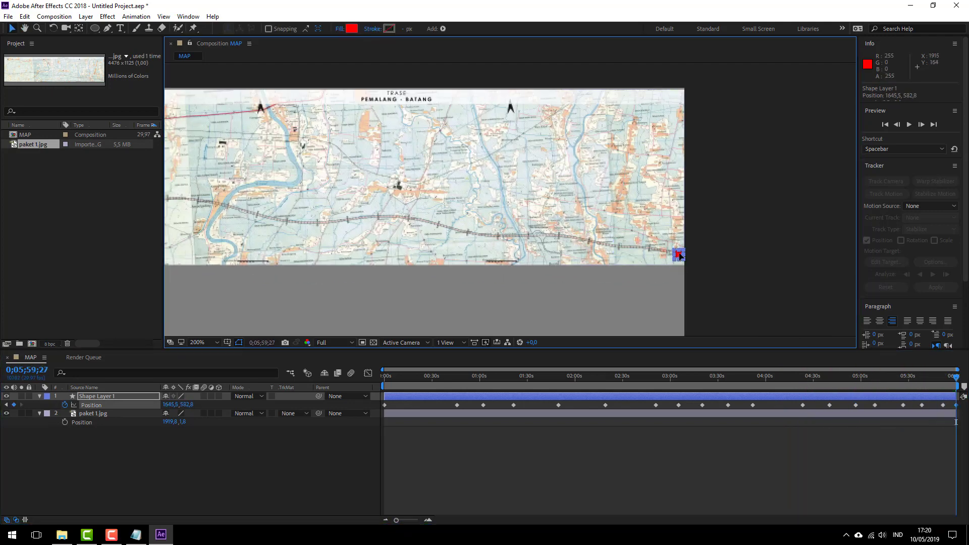
Keyframe the circle's Position at 0;00;15;07 to about 993, 540.3, and correct its start Position at 0;00;00;00 to about 963.8, 533.9.
left_click_drag(957, 378, 384, 380)
scroll(424, 252, "down", 1)
scroll(409, 207, "up", 1)
left_click_drag(409, 207, 705, 220)
left_click_drag(384, 378, 411, 388)
left_click_drag(333, 257, 333, 263)
mouse_move(421, 376)
left_mouse_down()
mouse_move(463, 392)
mouse_move(409, 388)
left_mouse_up()
left_click_drag(333, 264, 333, 263)
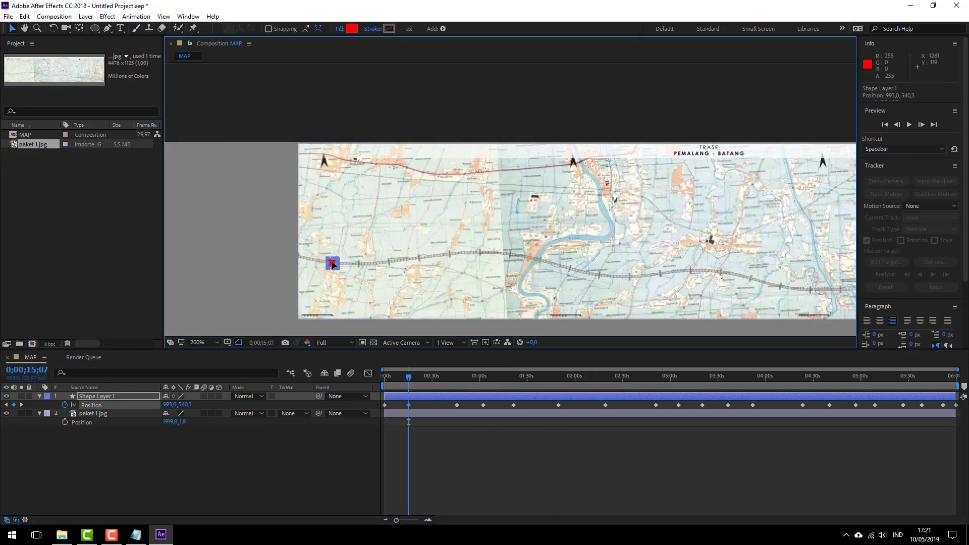
left_click_drag(408, 379, 383, 380)
left_click_drag(303, 264, 303, 257)
Scrub through the timeline to check that the circle follows the route between keyframes.
left_click_drag(385, 379, 790, 444)
left_click_drag(787, 263, 530, 252)
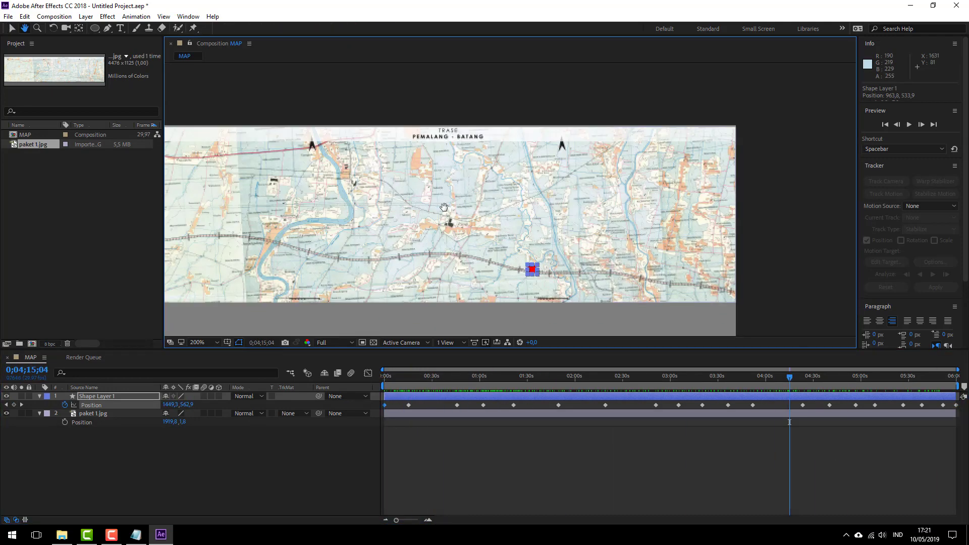
left_click_drag(790, 379, 382, 383)
left_click(444, 444)
Fit the whole composition in the viewer and preview the circle's animation from the start.
left_click(204, 342)
left_click(237, 160)
left_click(468, 396)
key("ctrl+a")
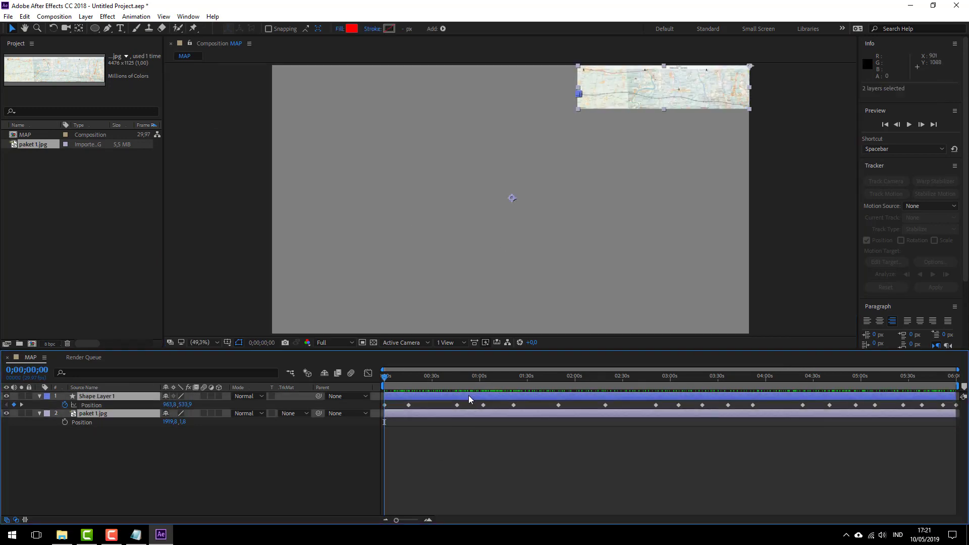
scroll(692, 87, "up", 4)
key("space")
left_click_drag(626, 166, 635, 317)
scroll(604, 220, "down", 1)
left_click(204, 342)
left_click(216, 159)
key("space")
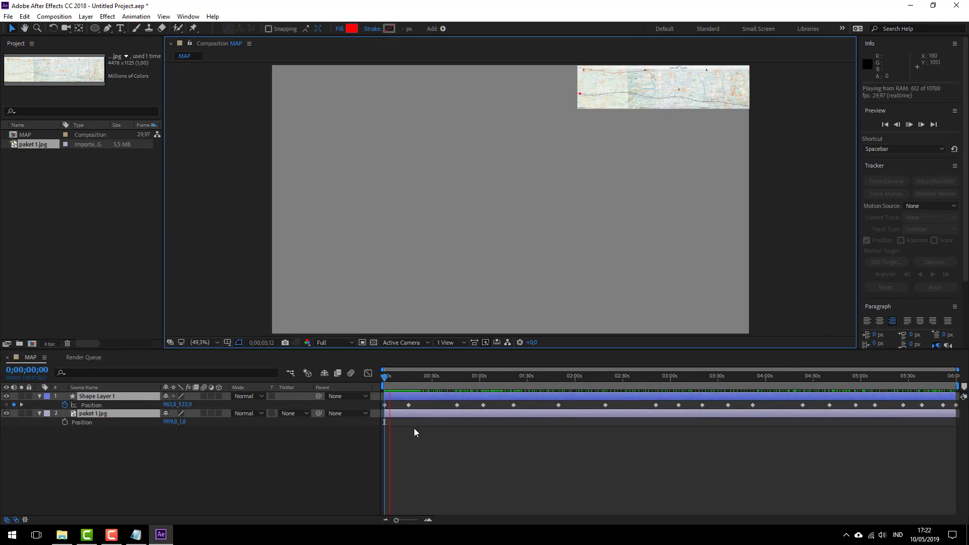
left_click(387, 384)
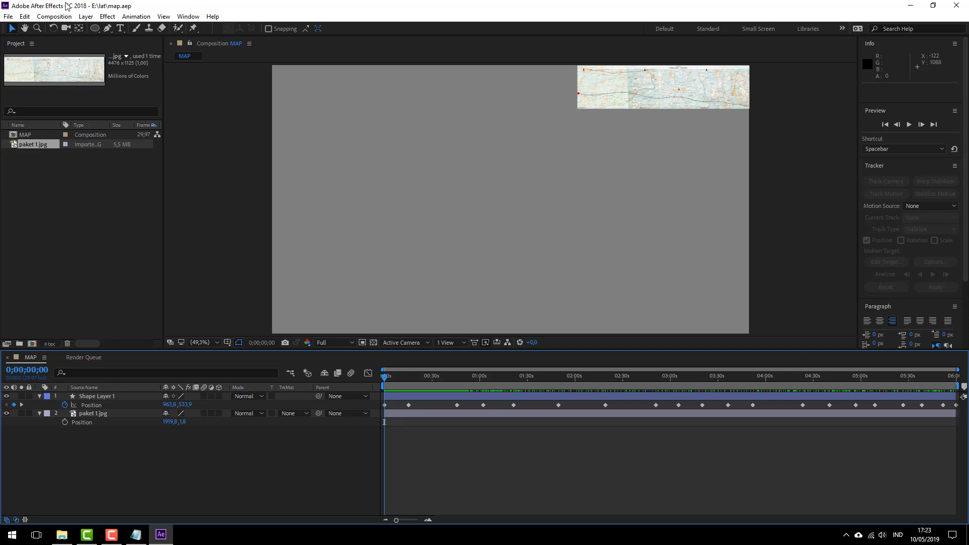
Add the MAP composition to the Render Queue.
left_click(67, 17)
mouse_move(24, 21)
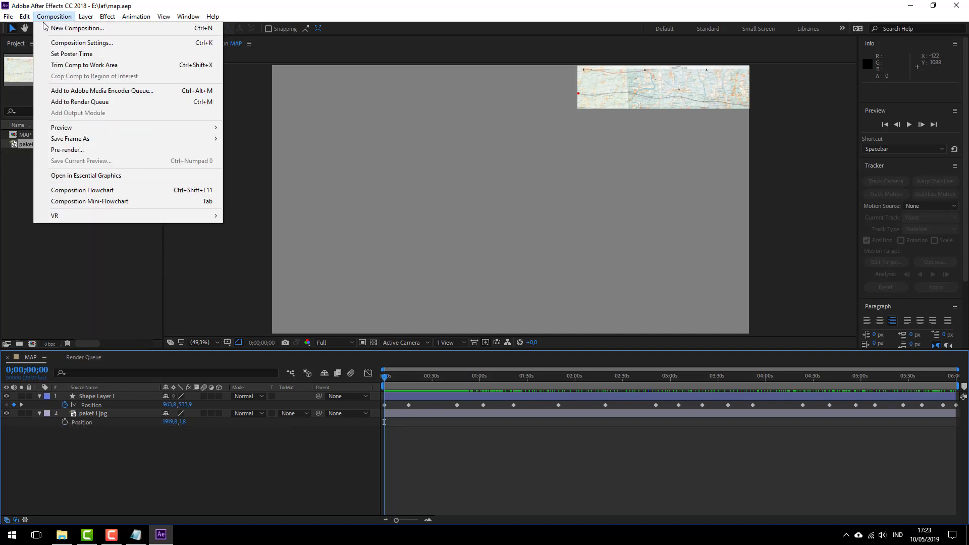
left_click(71, 102)
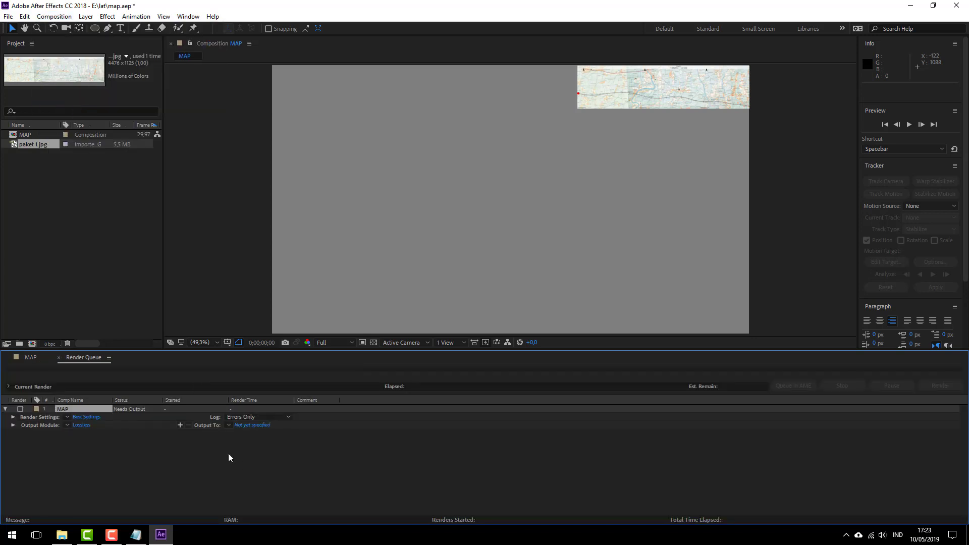
Configure the output module as QuickTime with RGB + Alpha channels, keeping Millions of Colors+ depth and Premultiplied (Matted) color.
left_click(81, 427)
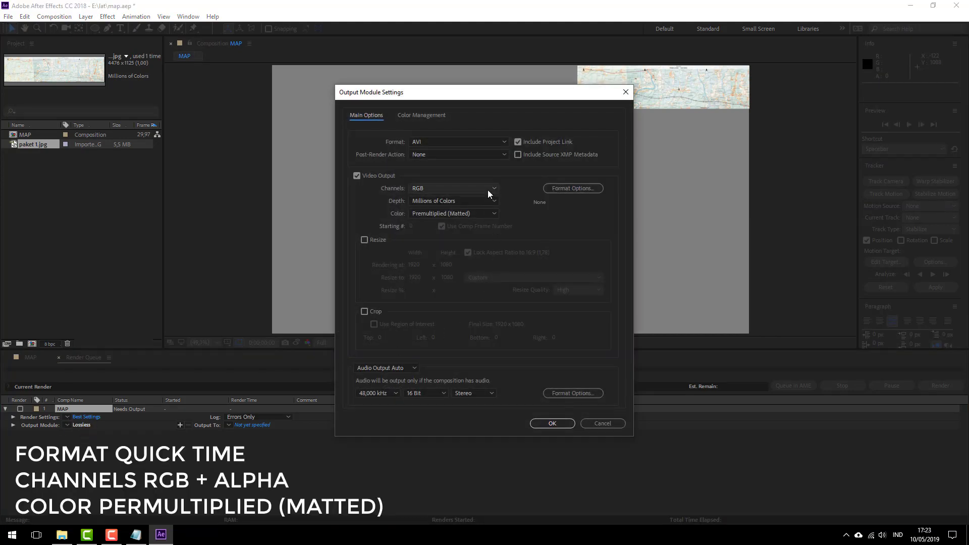
left_click(502, 141)
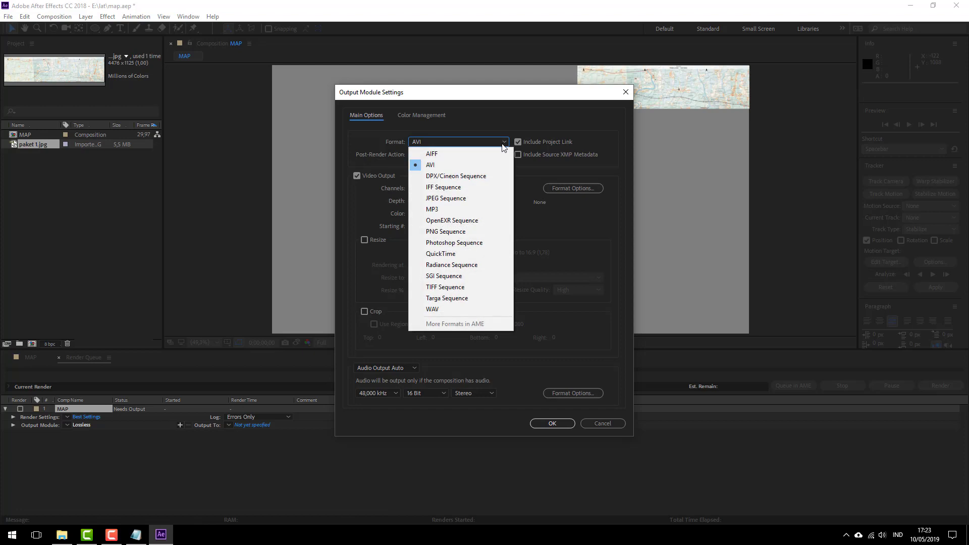
left_click(484, 255)
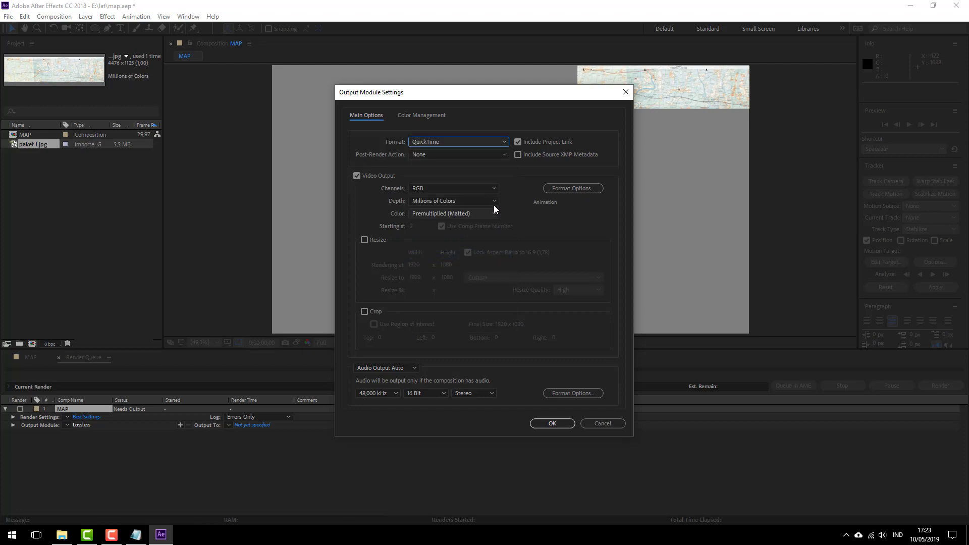
left_click(497, 189)
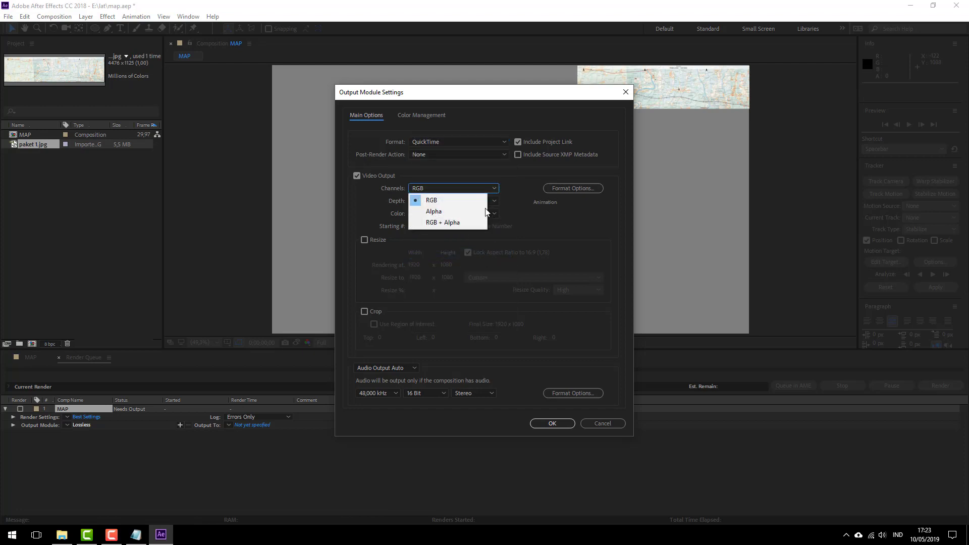
left_click(468, 223)
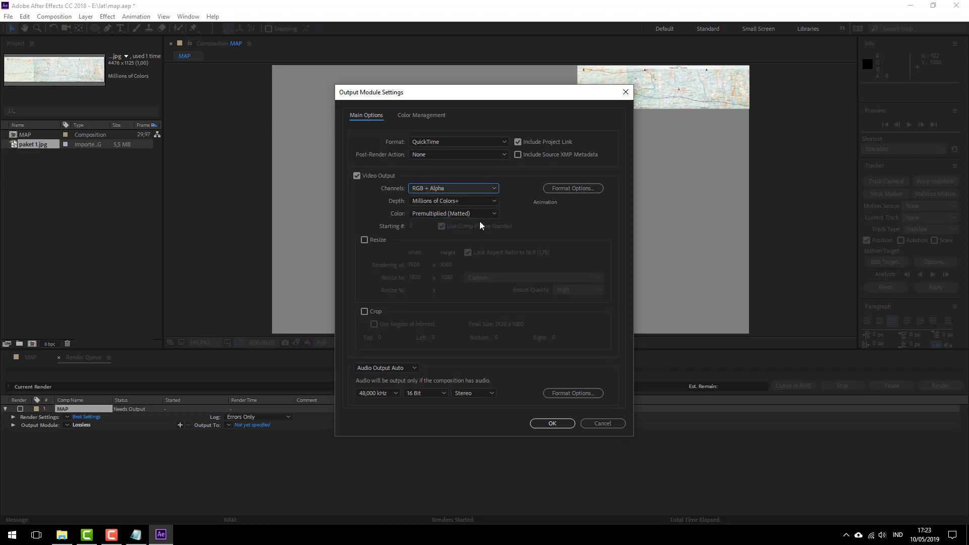
left_click(494, 214)
left_click(495, 213)
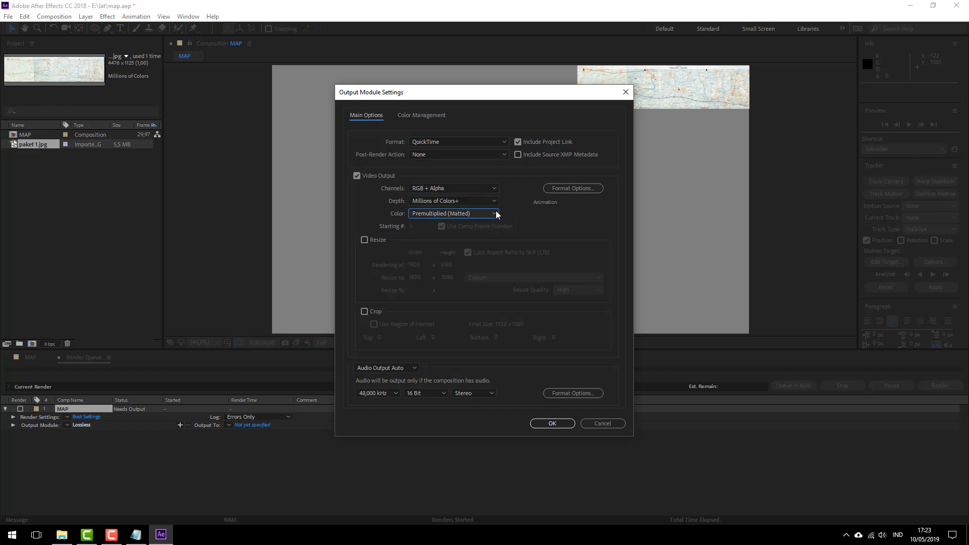
left_click(498, 200)
left_click(497, 201)
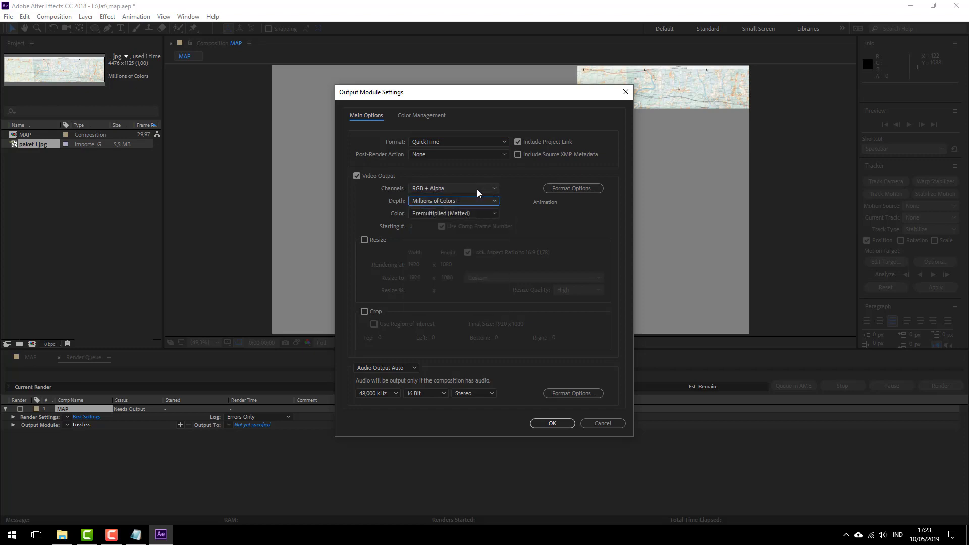
left_click(559, 425)
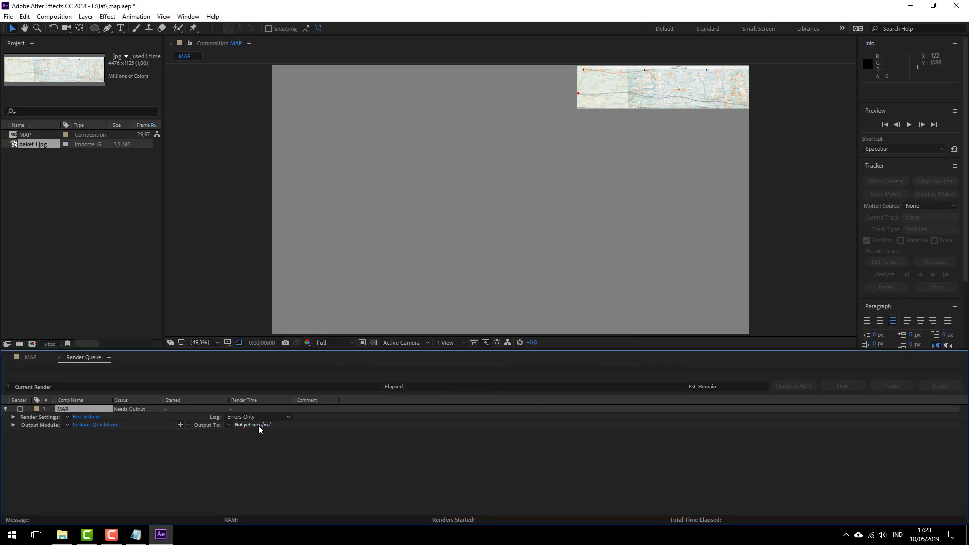
Set the render output to MAP.mov in the lat folder and start rendering.
left_click(258, 425)
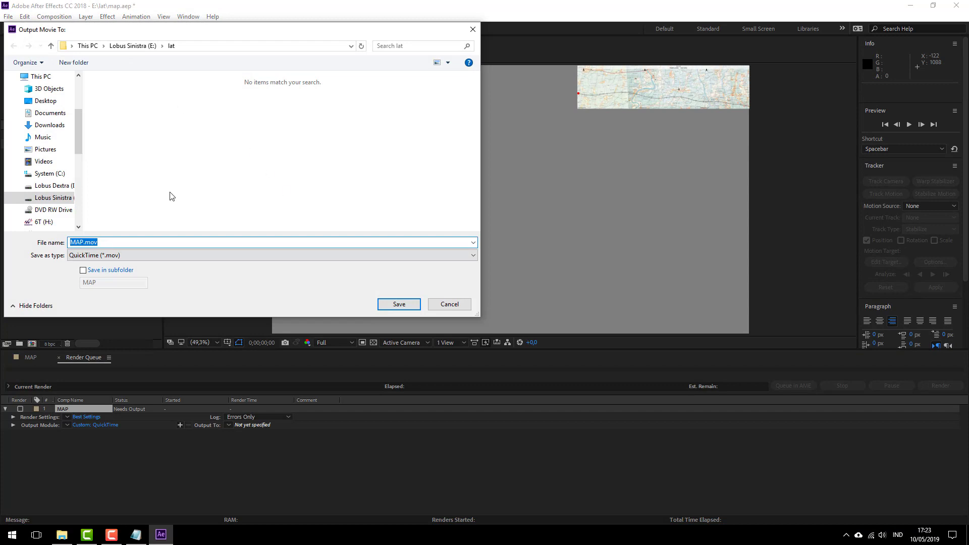
left_click(399, 307)
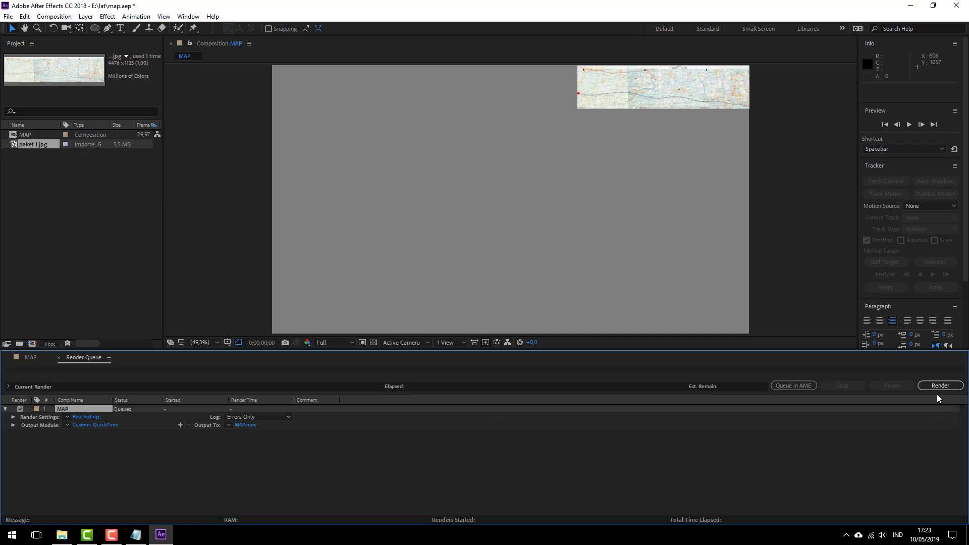
key("Return")
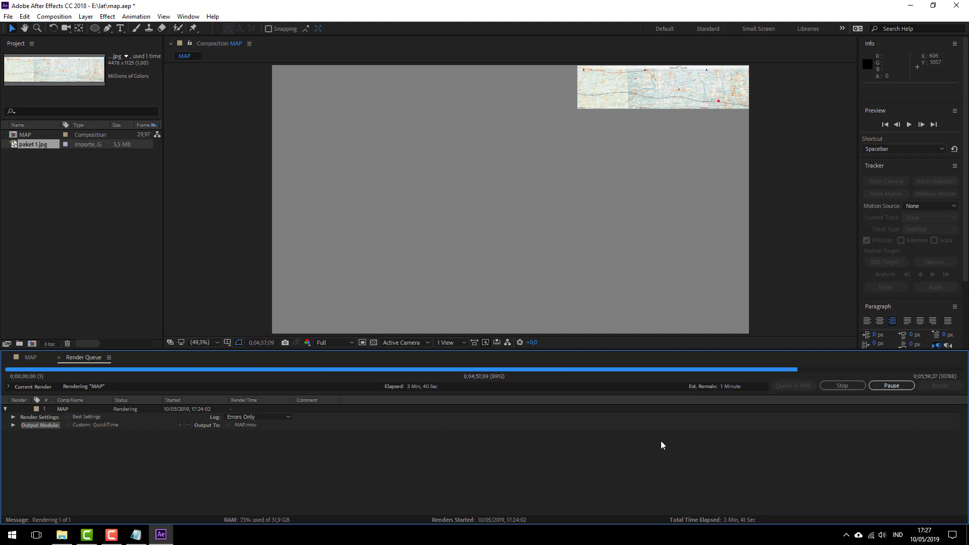
Switch to File Explorer and open the lat folder on the Lobus Sinistra (E:) drive.
mouse_move(66, 536)
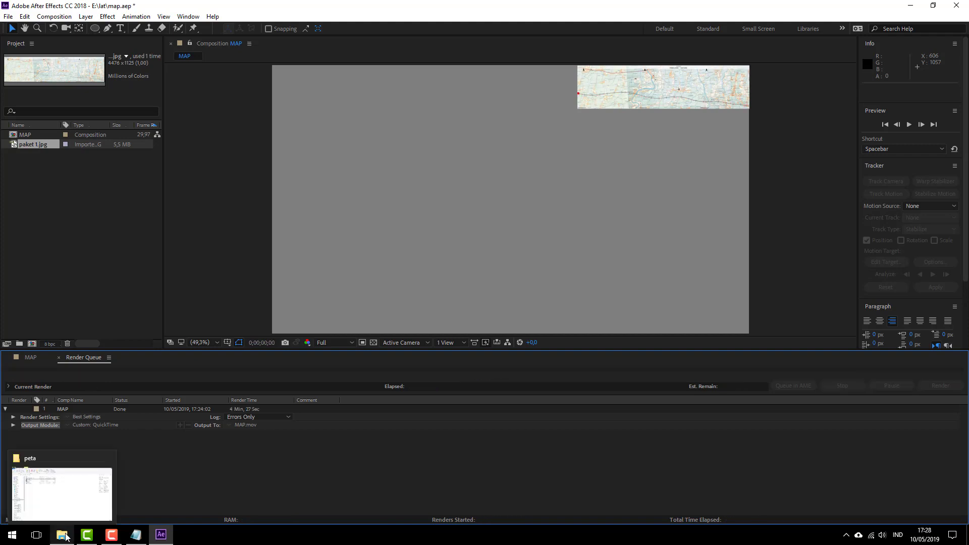
left_click(56, 505)
left_click(119, 80)
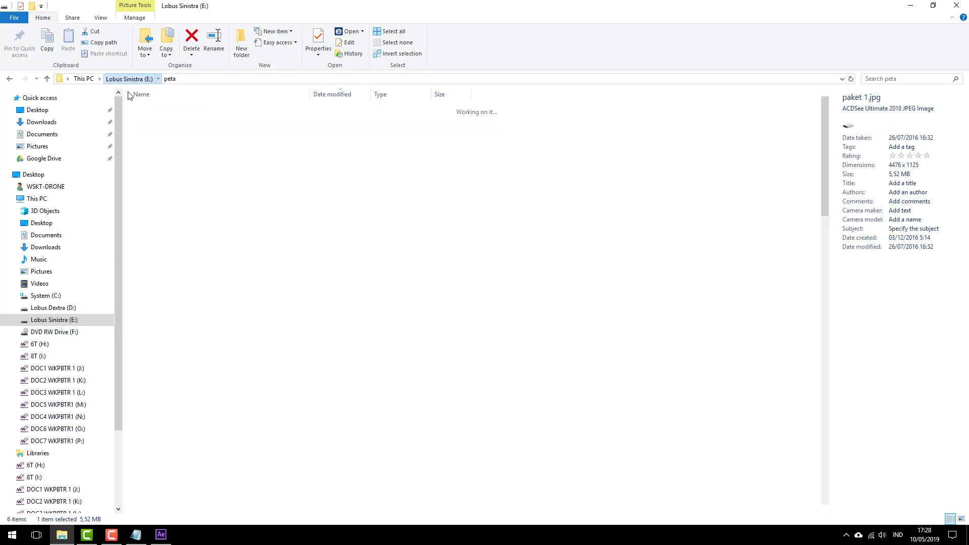
double_click(169, 139)
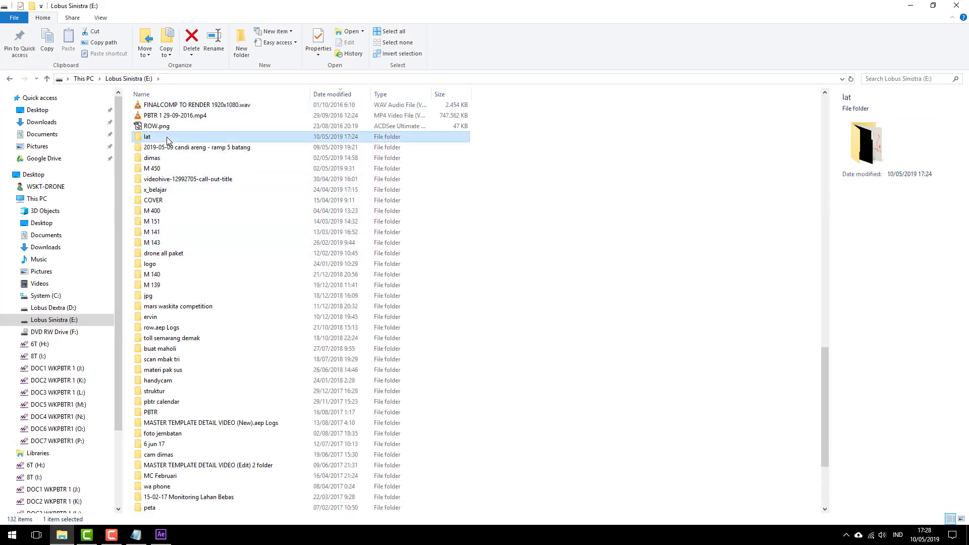
Play the rendered MAP.mov file from the lat folder in VLC media player.
left_click(172, 175)
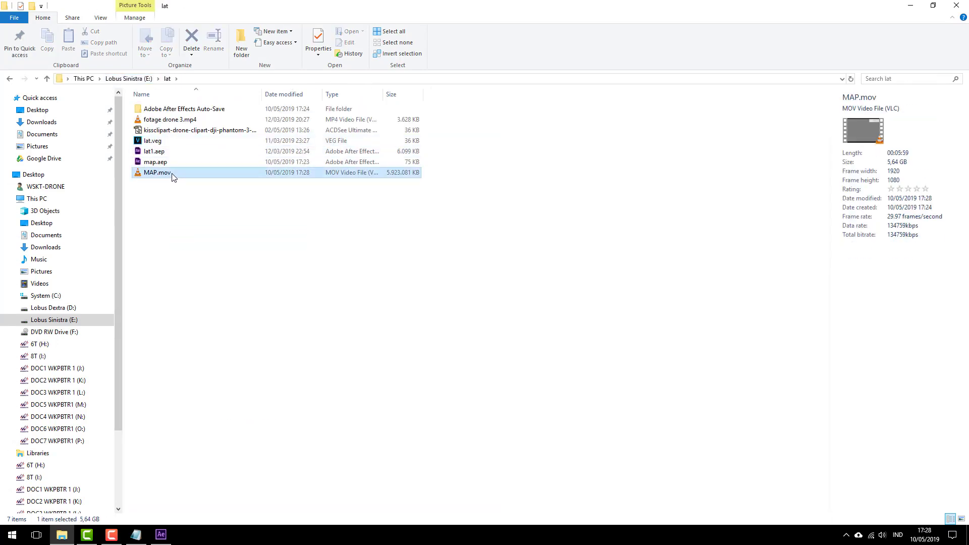
right_click(172, 175)
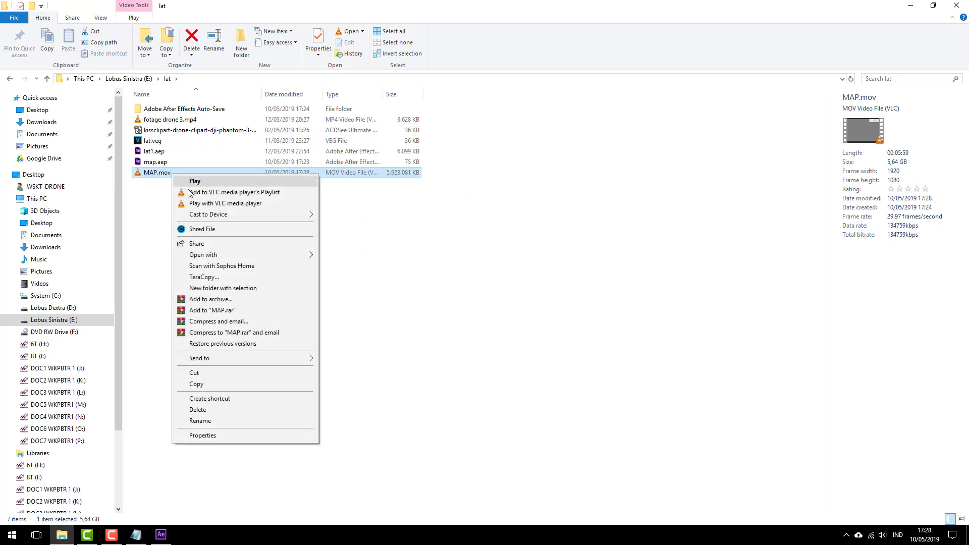
left_click(194, 182)
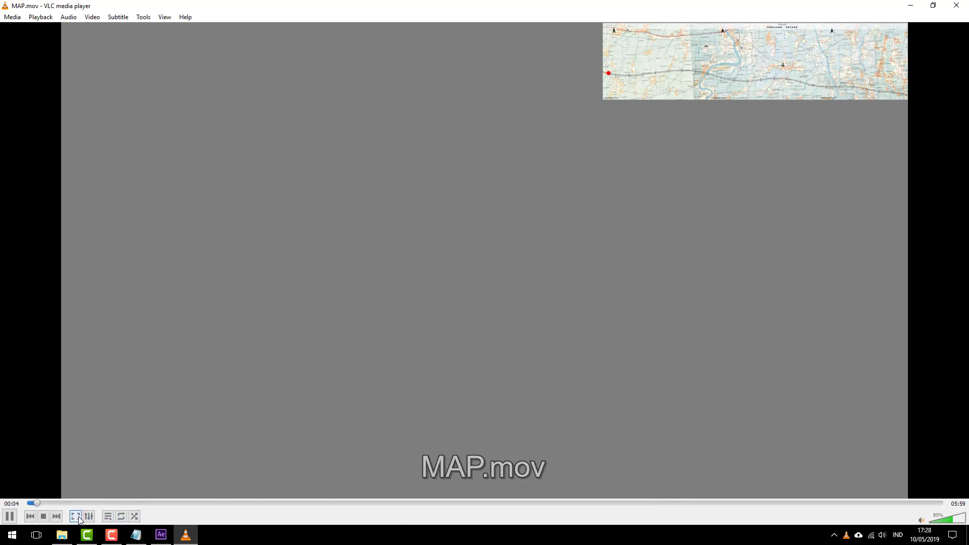
Bring up the playback speed options for MAP.mov to make the video play faster.
right_click(386, 455)
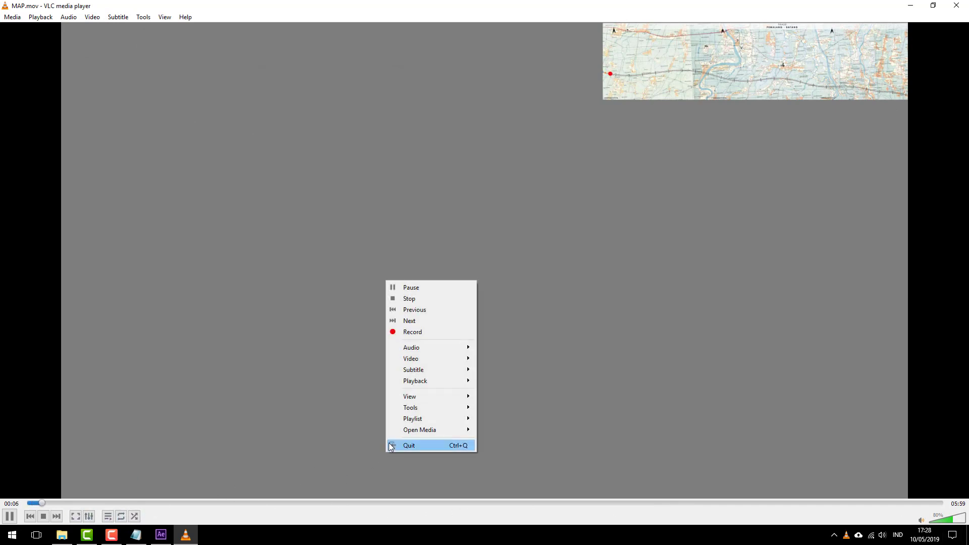
mouse_move(434, 372)
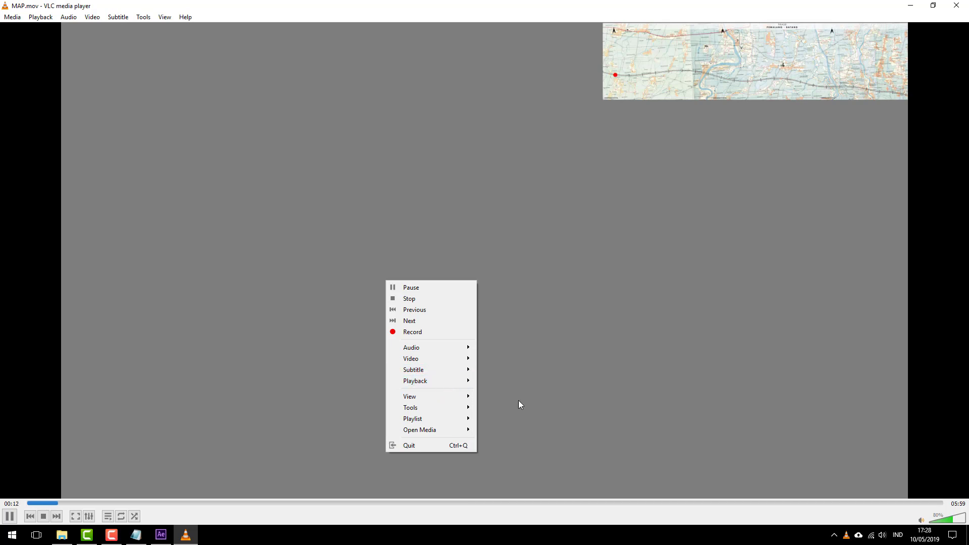
mouse_move(455, 395)
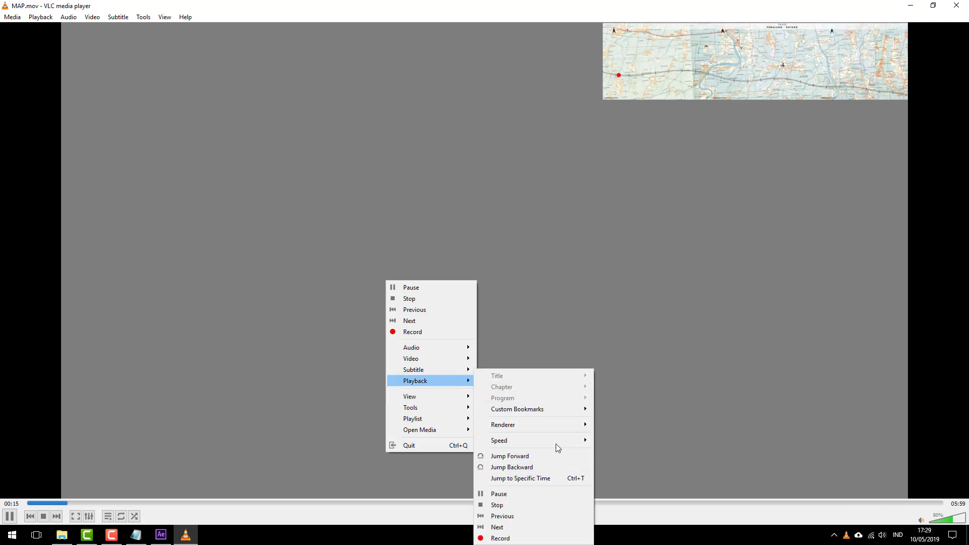
mouse_move(555, 443)
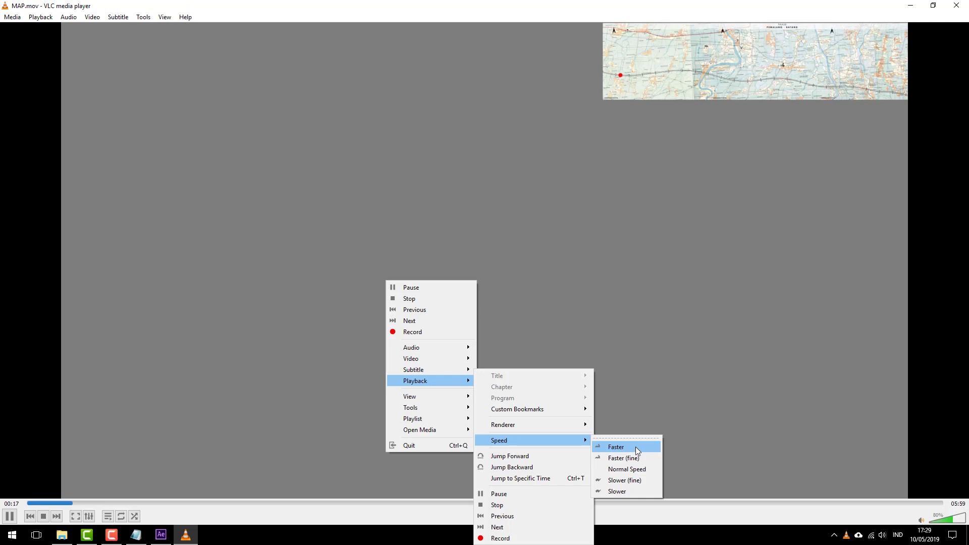